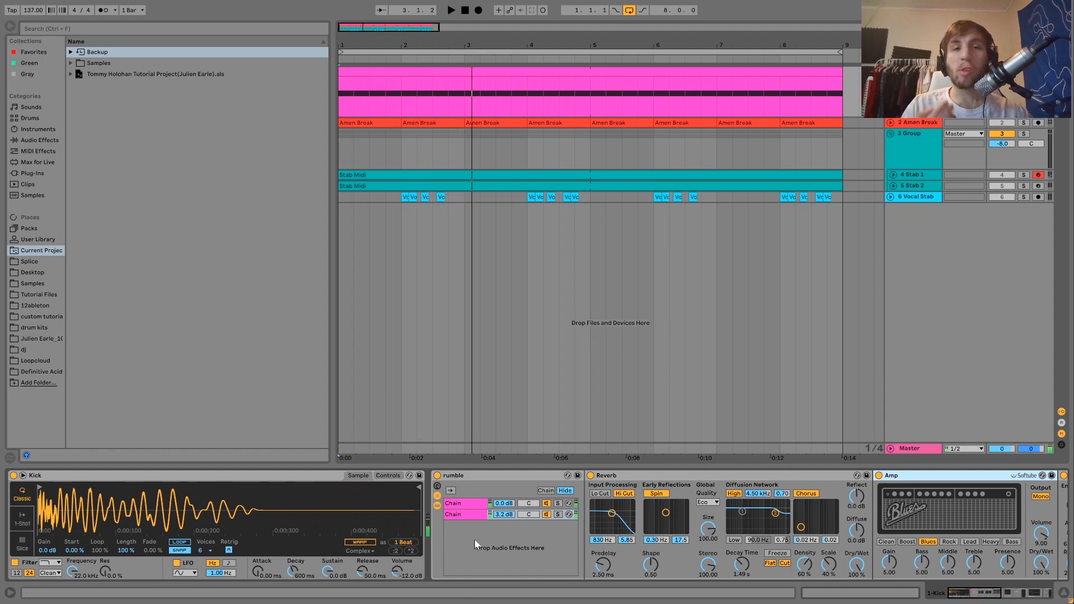
# - Bypass the rumble rack on the Kick track and play the dry kick from the start
pyautogui.scroll(-3, 474, 539)
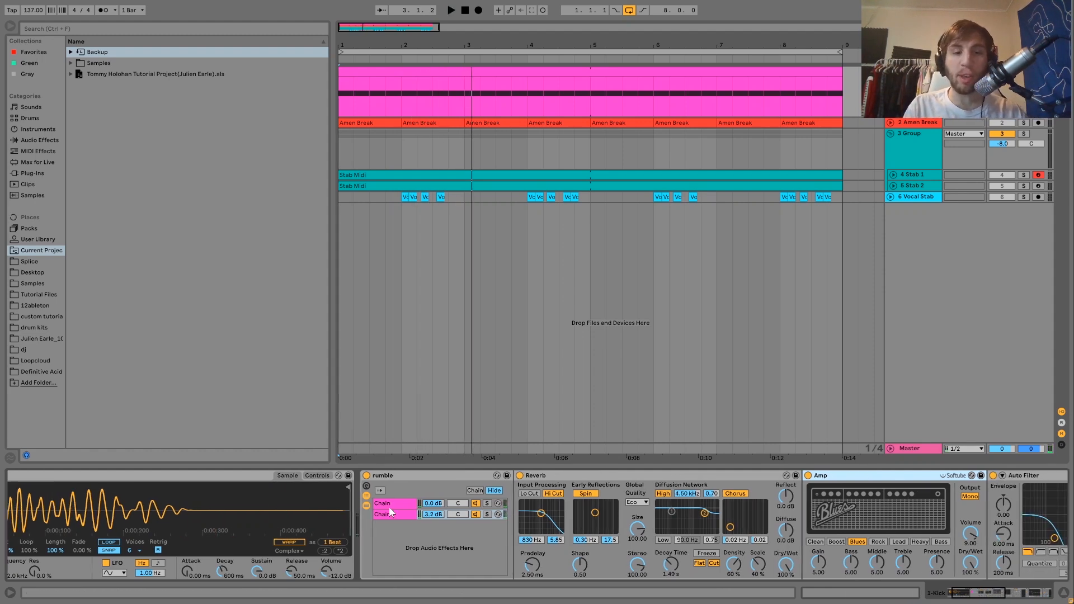
pyautogui.scroll(-20, 405, 482)
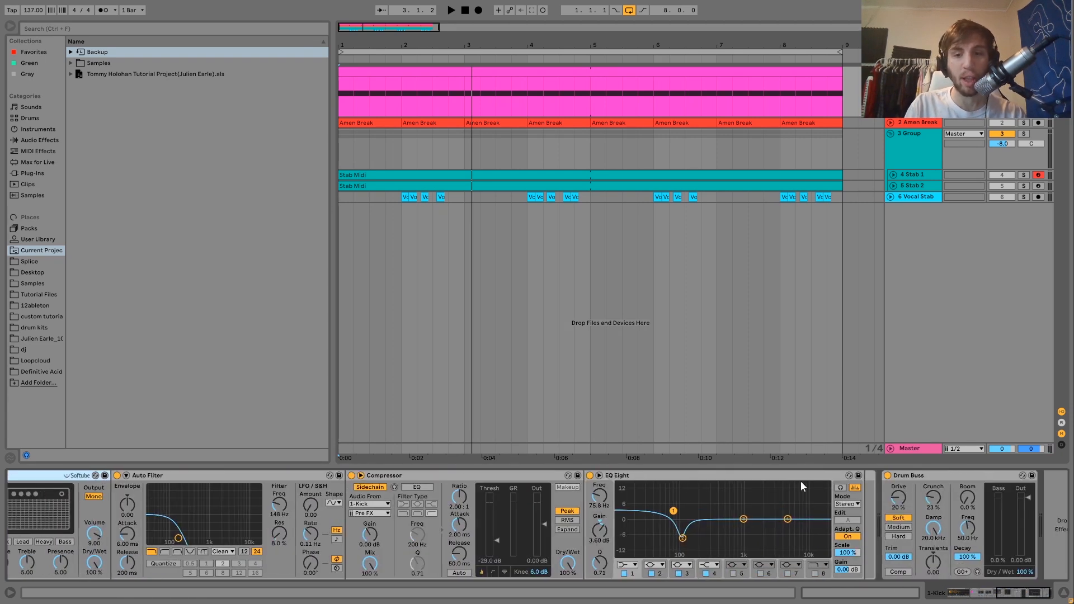
pyautogui.scroll(-2, 870, 502)
pyautogui.scroll(20, 883, 524)
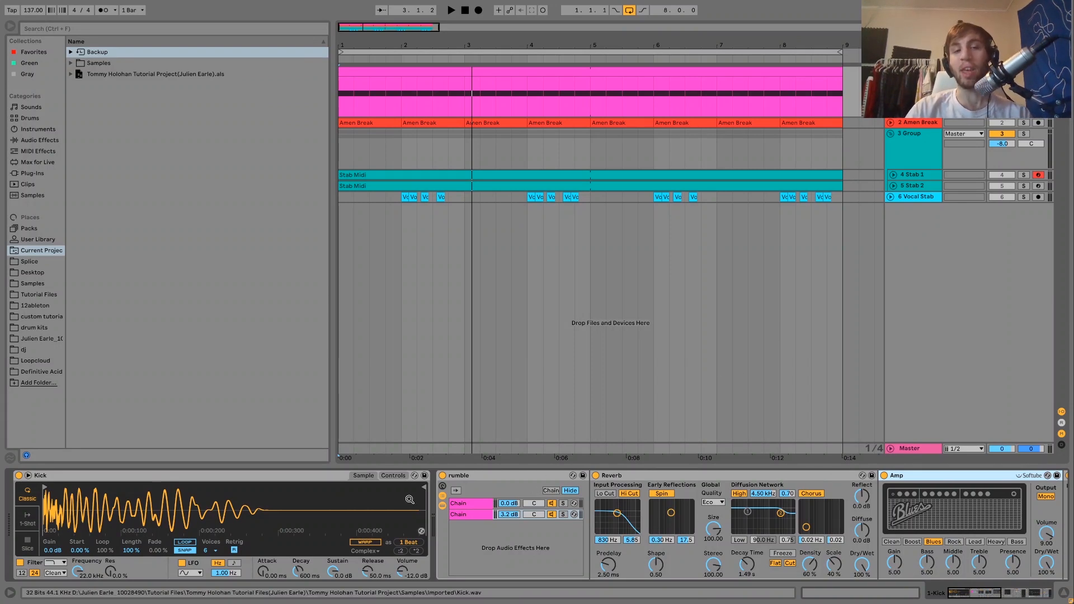
pyautogui.click(442, 476)
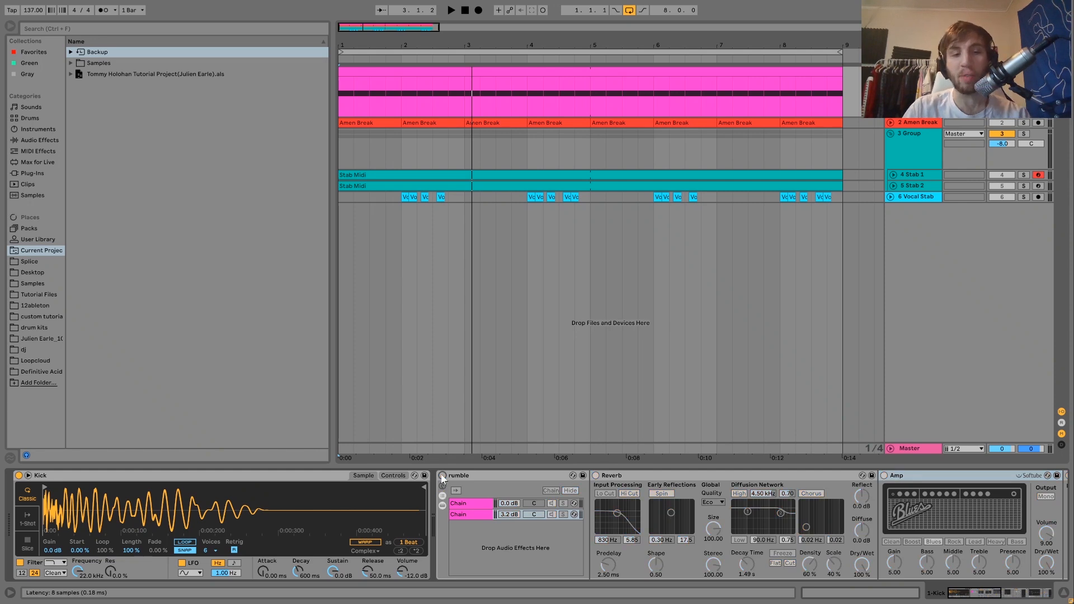
pyautogui.press('space')
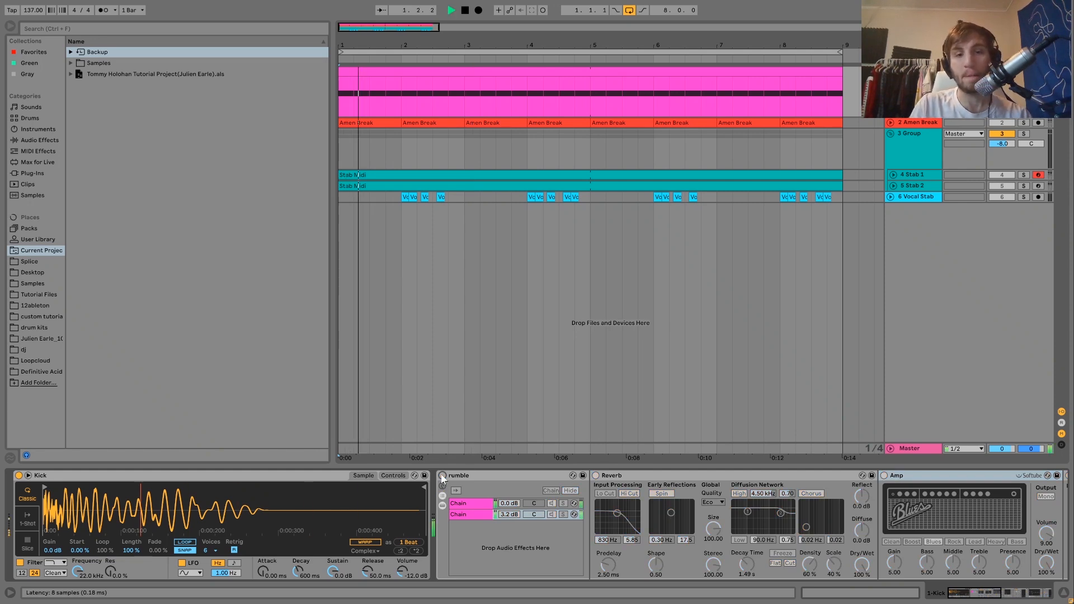
pyautogui.press('space')
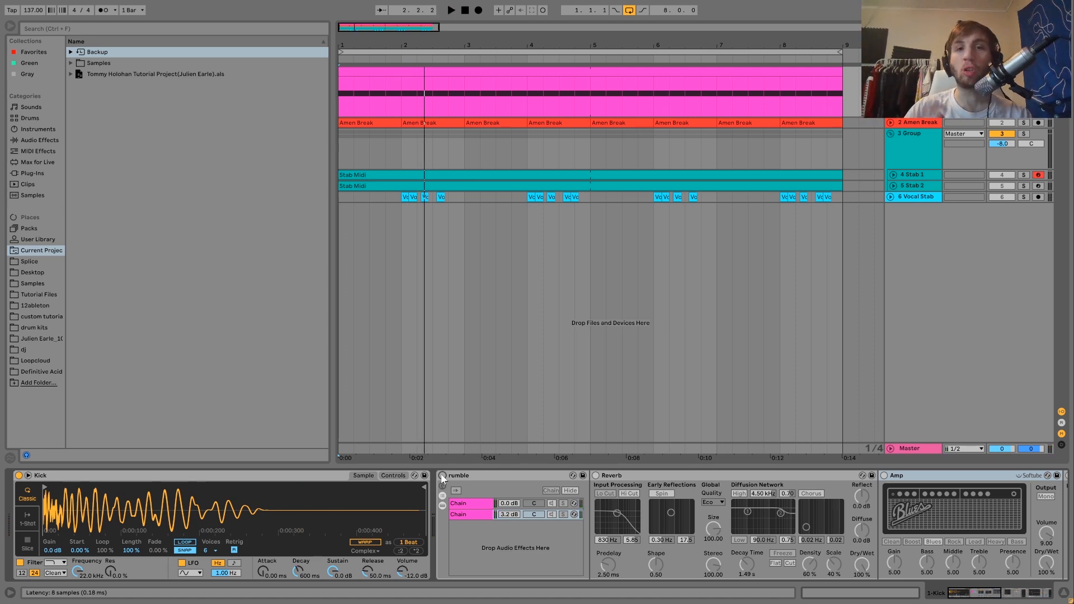
pyautogui.press('space')
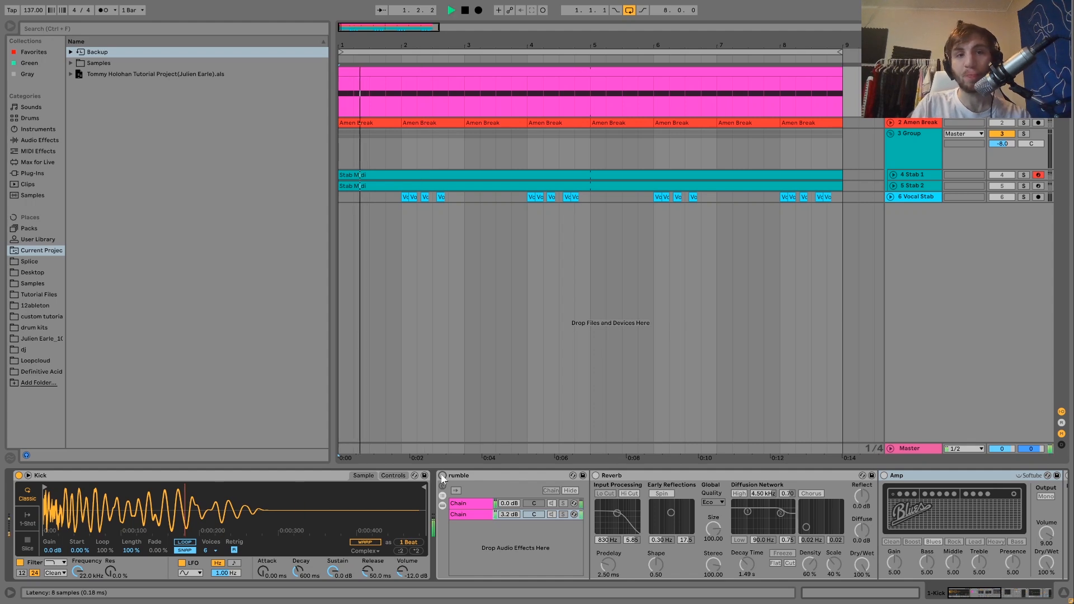
pyautogui.press('space')
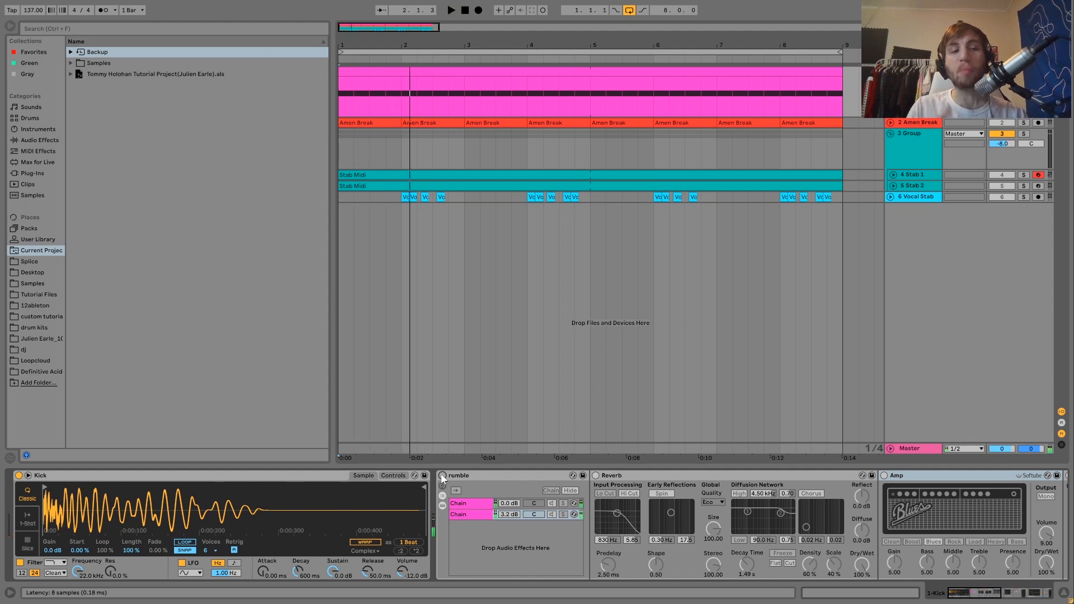
# - Play the kick again and re-enable the rumble rack during playback to compare
pyautogui.press('space')
pyautogui.click(443, 475)
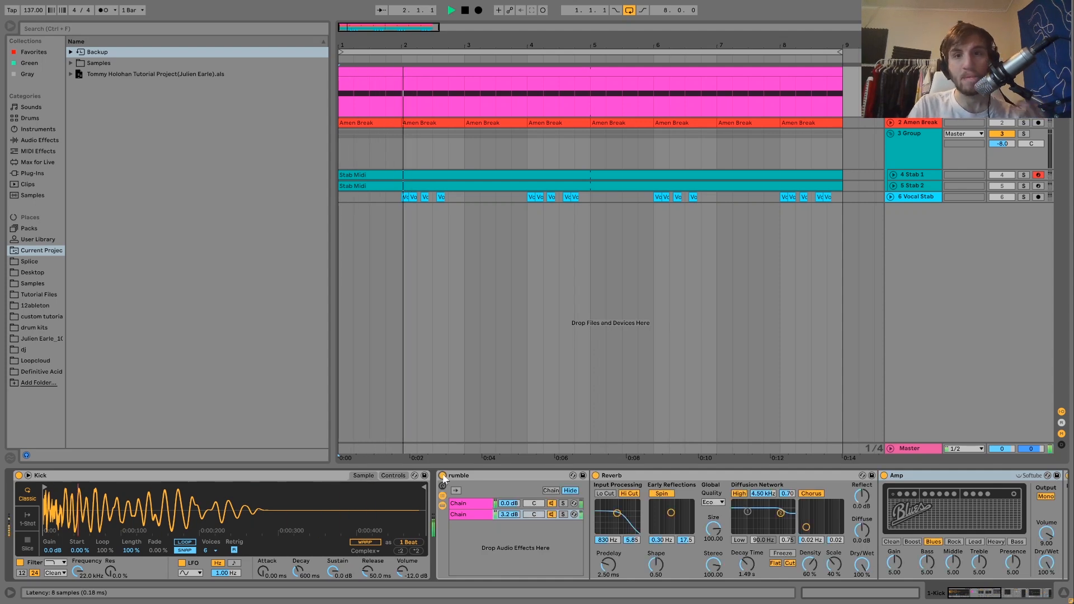
pyautogui.press('space')
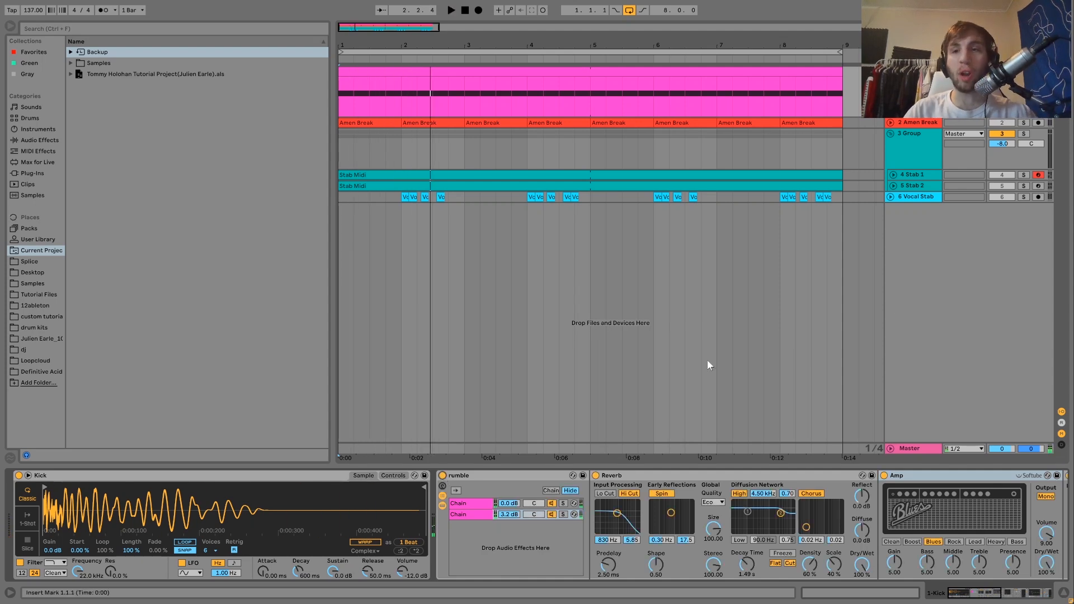
# - Solo the Amen Break track, show its devices and play it from the start
pyautogui.click(1024, 122)
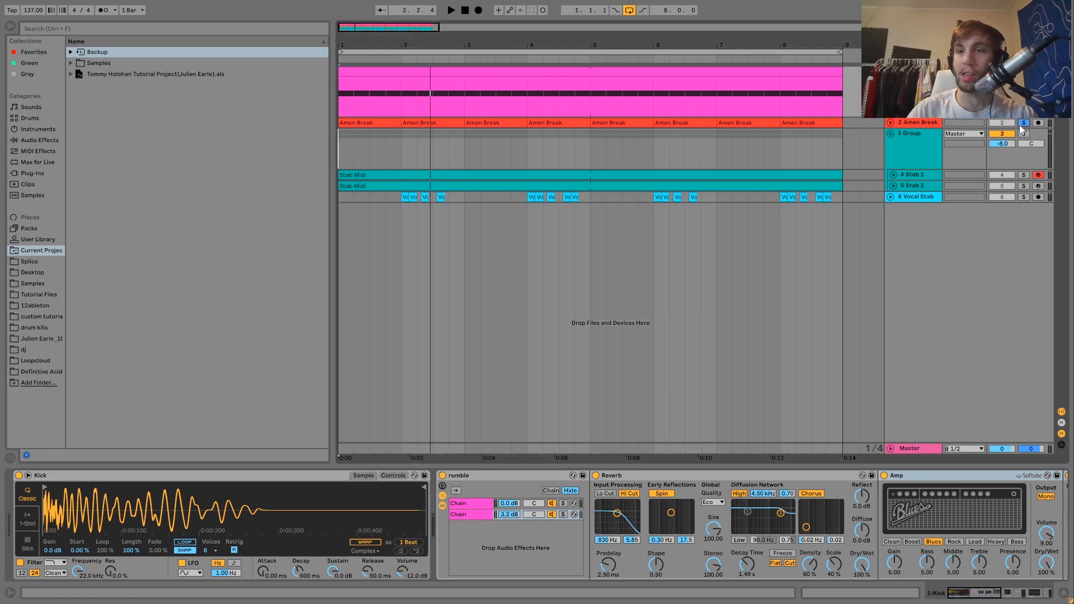
pyautogui.click(915, 123)
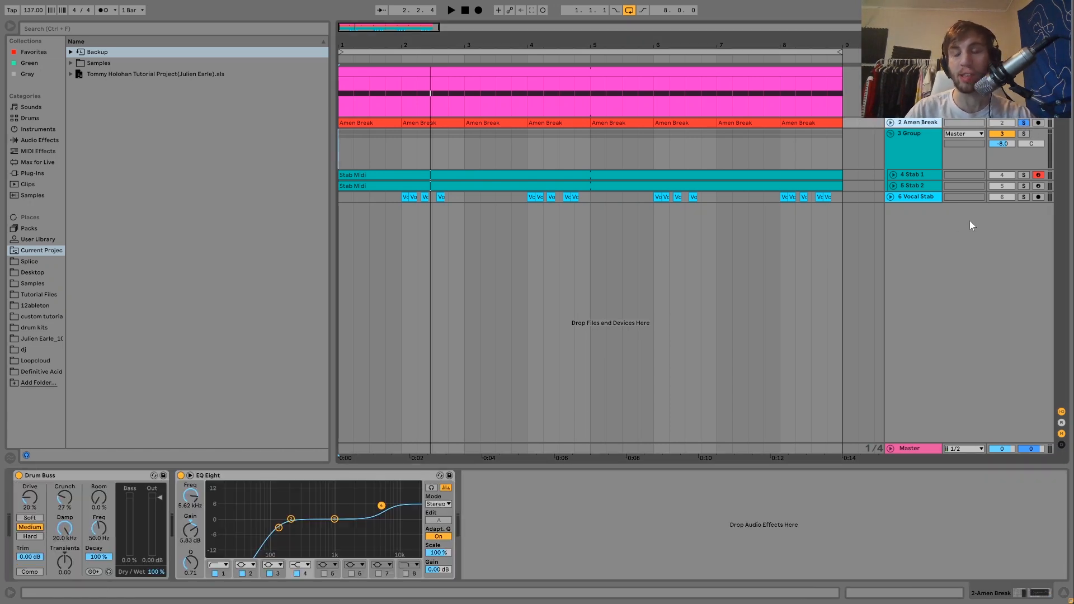
pyautogui.press('space')
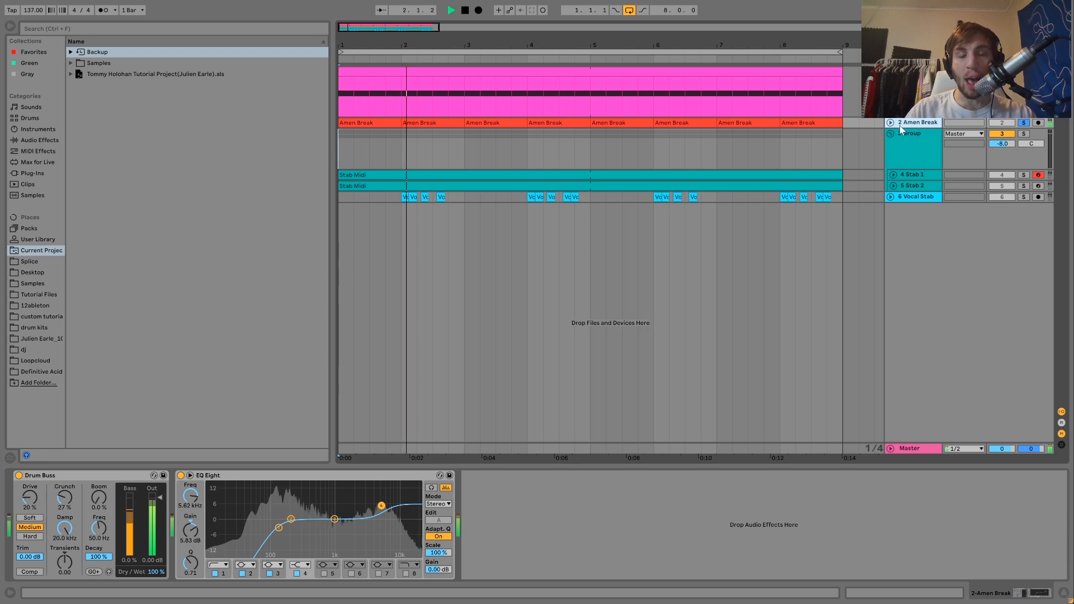
pyautogui.press('space')
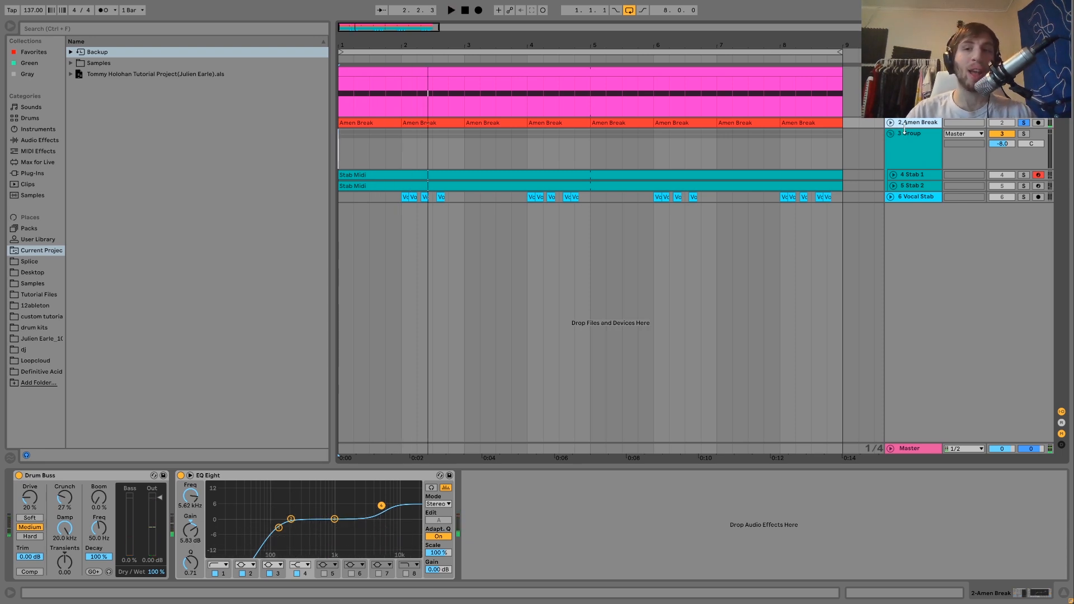
# - Play the soloed break again and inspect the Kick track's devices, including the sampler's controls and sample views
pyautogui.press('space')
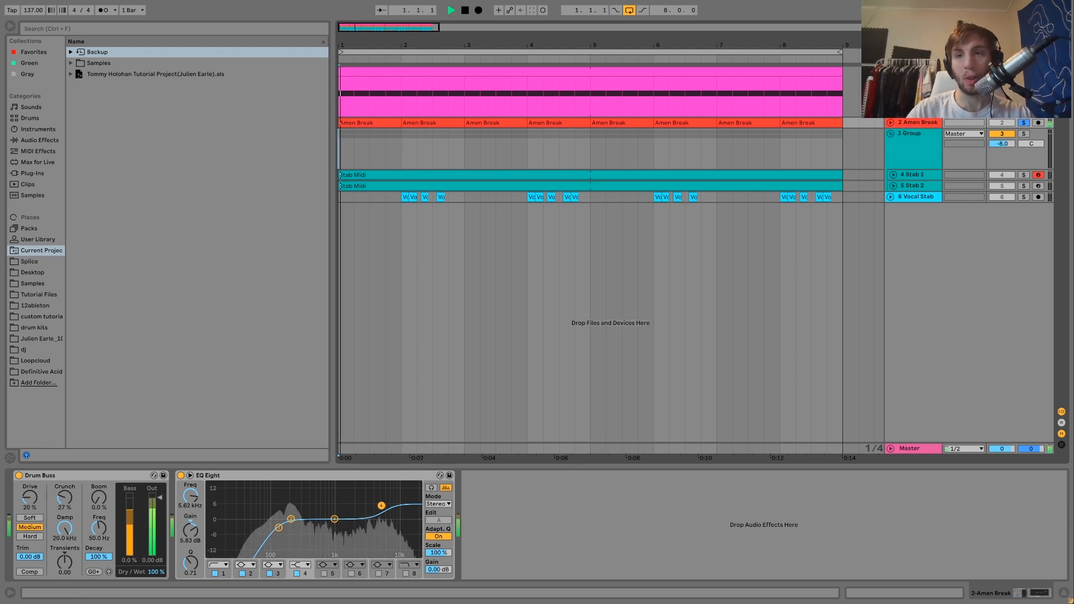
pyautogui.press('Up')
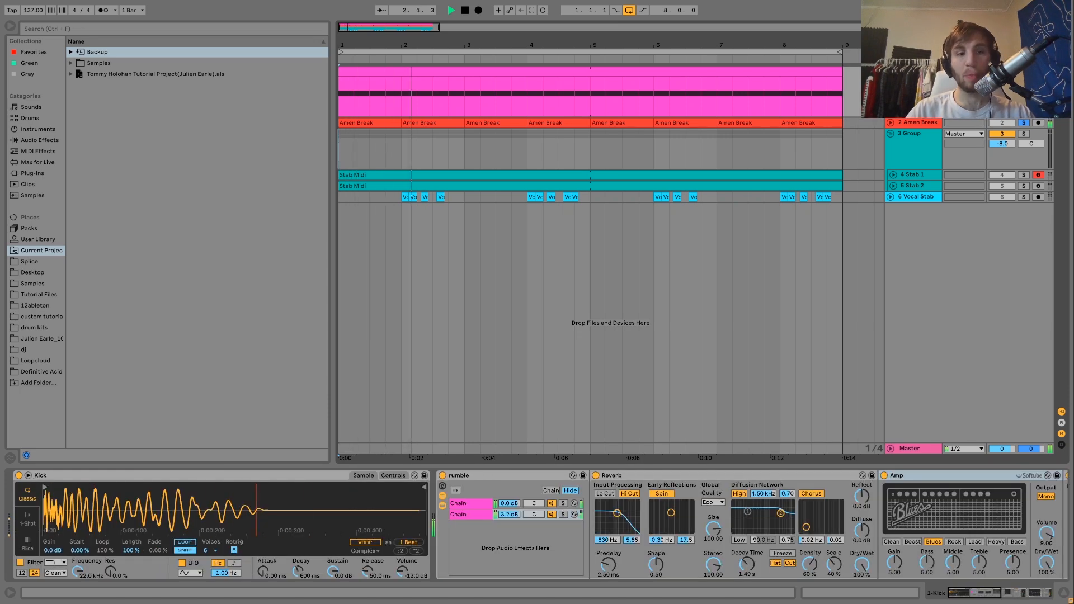
pyautogui.press('space')
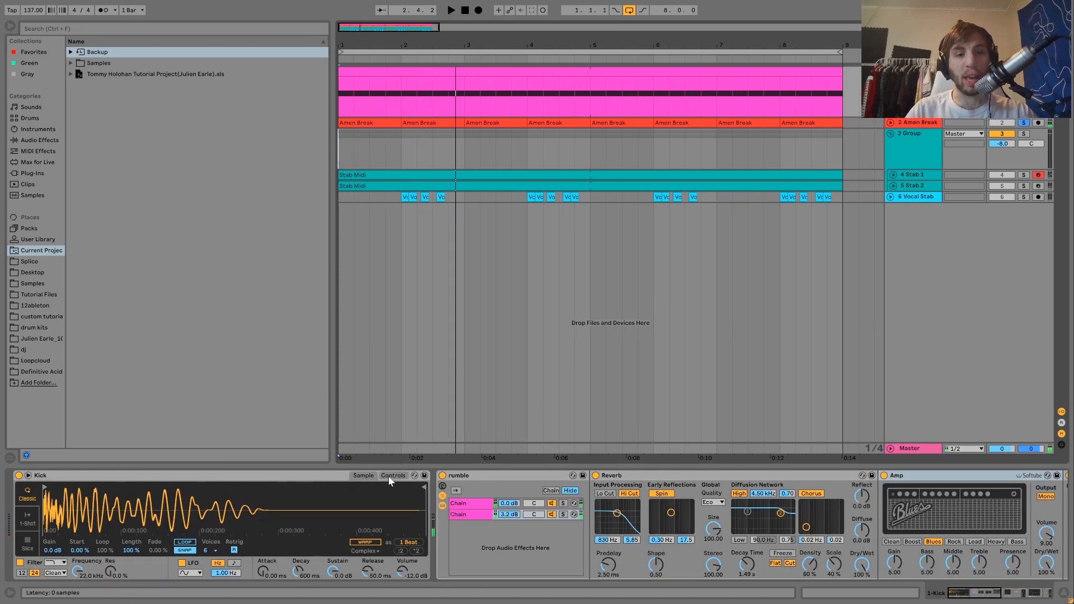
pyautogui.click(392, 476)
pyautogui.click(361, 476)
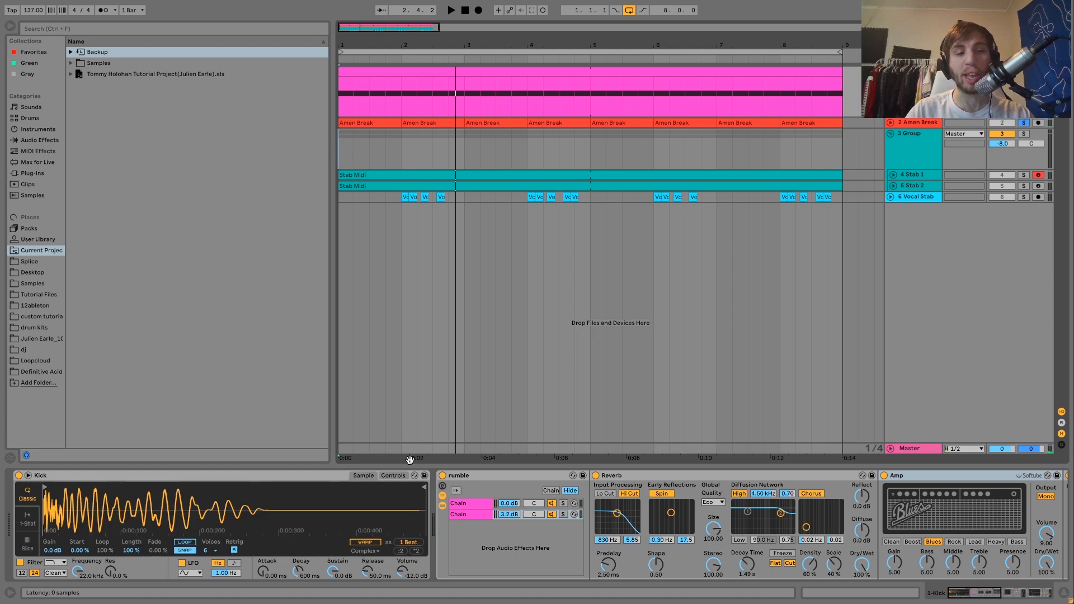
# - Take the Amen Break track out of solo and play the arrangement from the start
pyautogui.press('space')
pyautogui.click(1024, 123)
pyautogui.press('space')
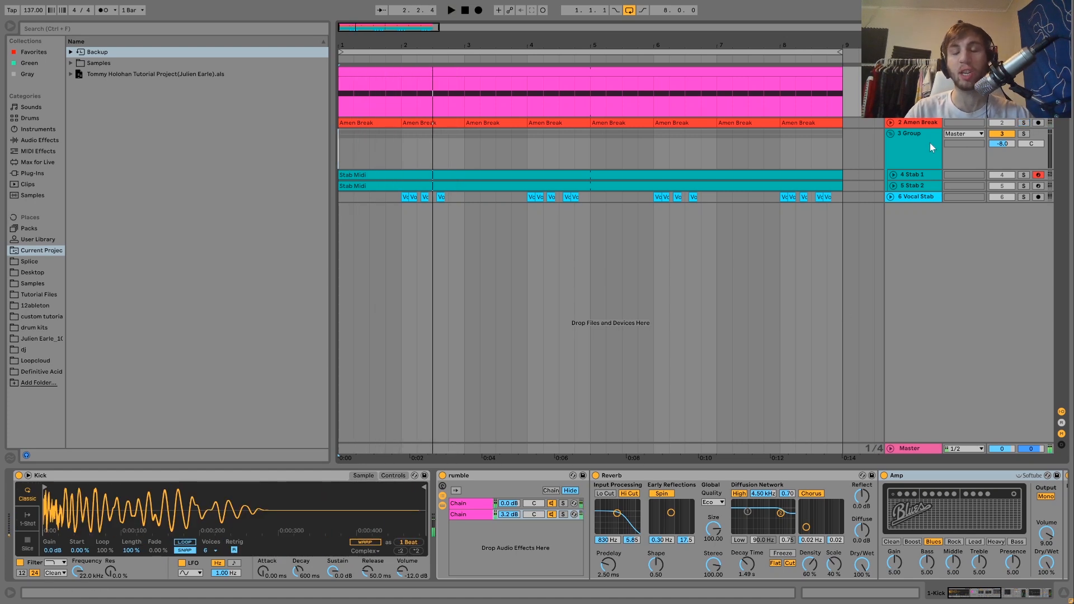
pyautogui.press('space')
pyautogui.press('space')
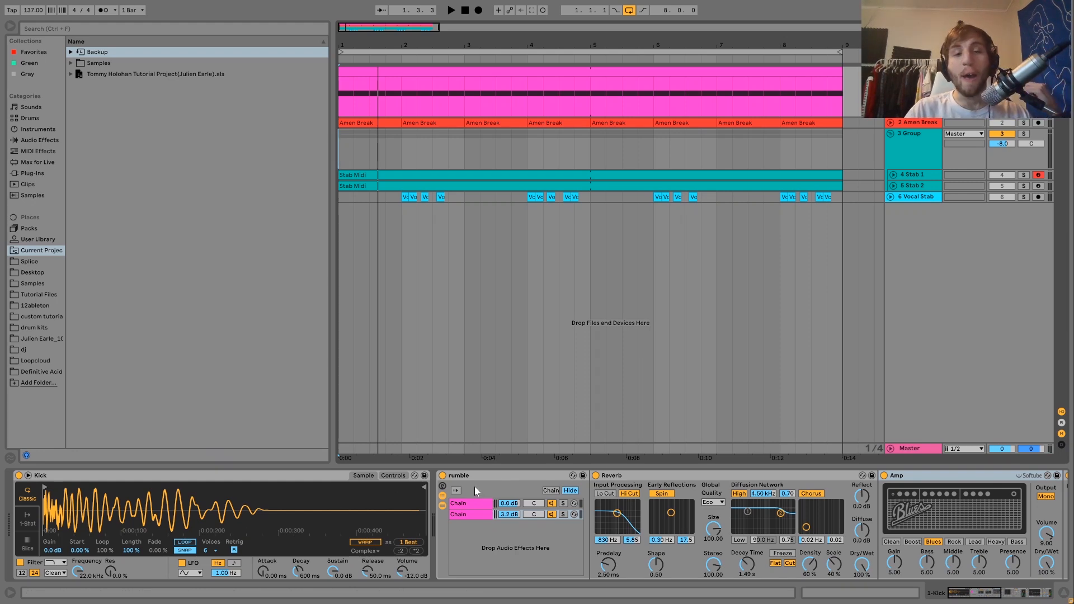
# - Select and solo the first chain of the rumble rack, and play it
pyautogui.hscroll(5, 476, 490)
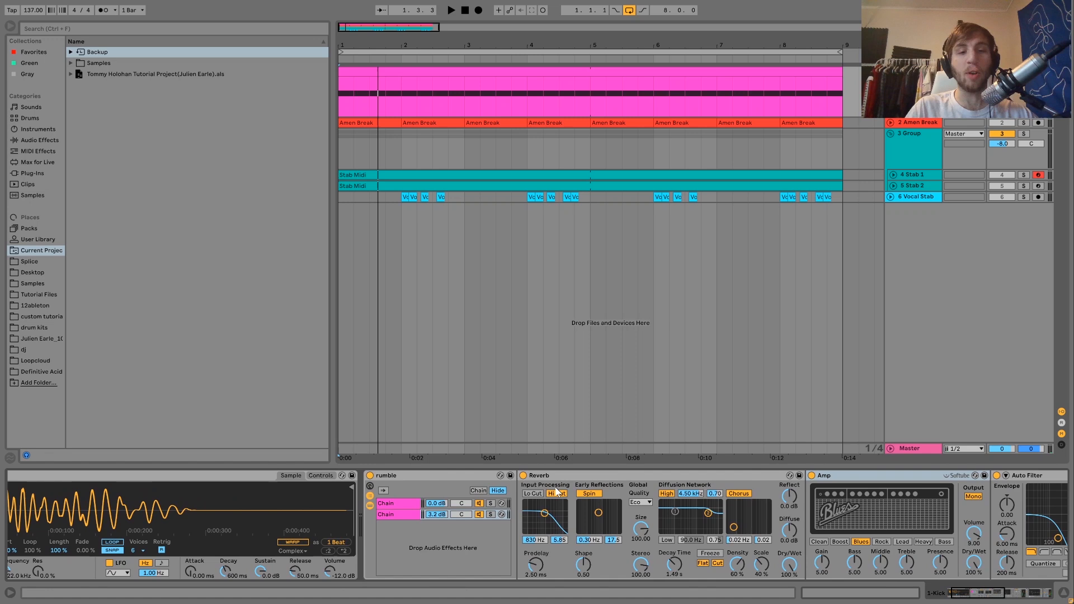
pyautogui.click(386, 506)
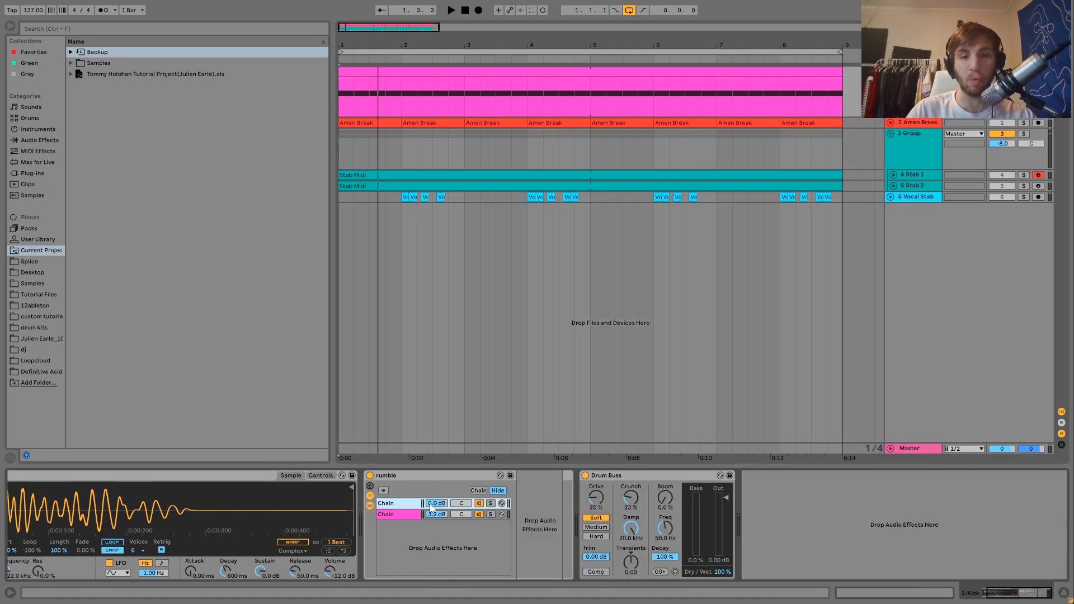
pyautogui.press('space')
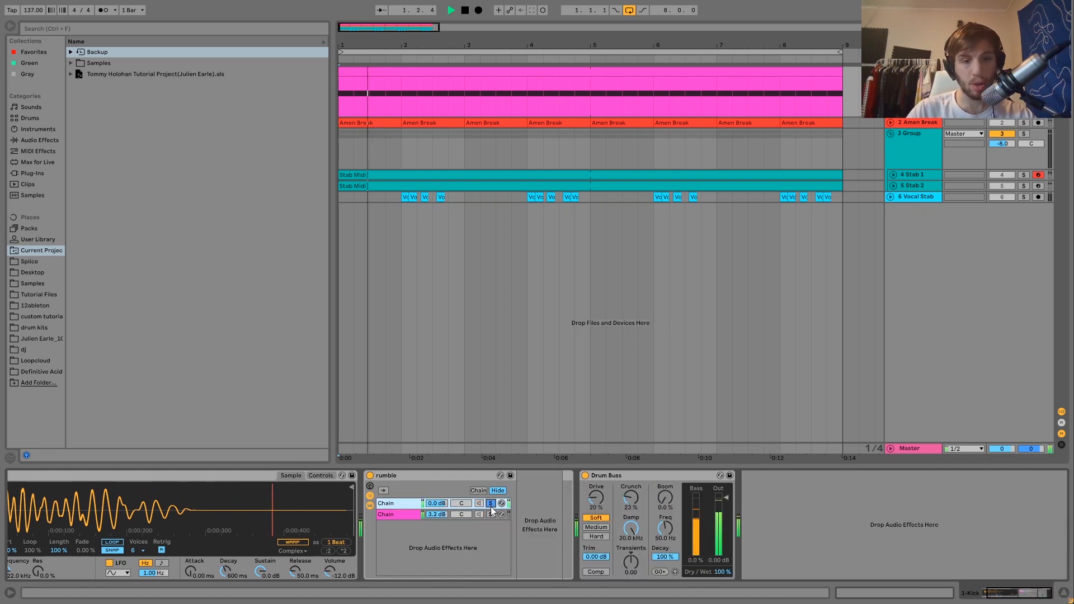
# - Solo the rumble rack's second chain, play it and examine its Reverb, Amp, Auto Filter and Compressor
pyautogui.click(492, 515)
pyautogui.hscroll(15, 494, 515)
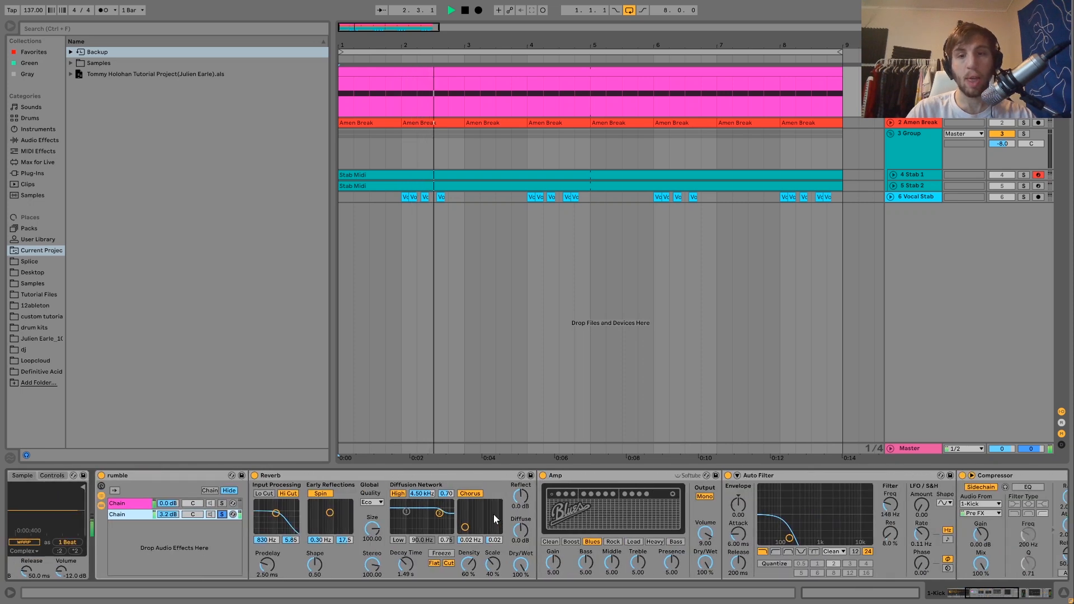
pyautogui.hscroll(-5, 493, 515)
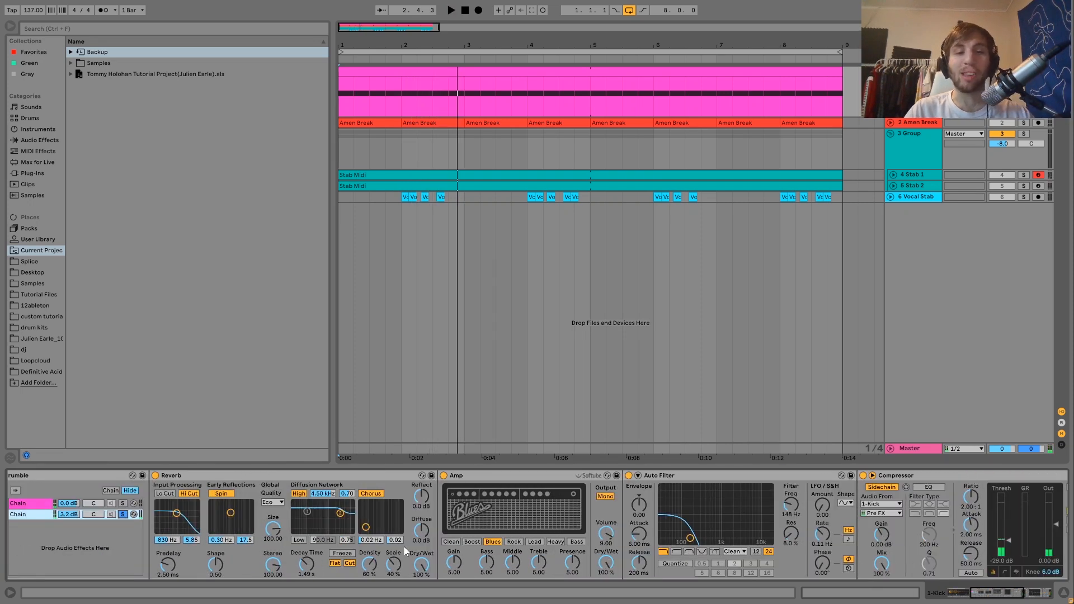
pyautogui.hscroll(5, 496, 510)
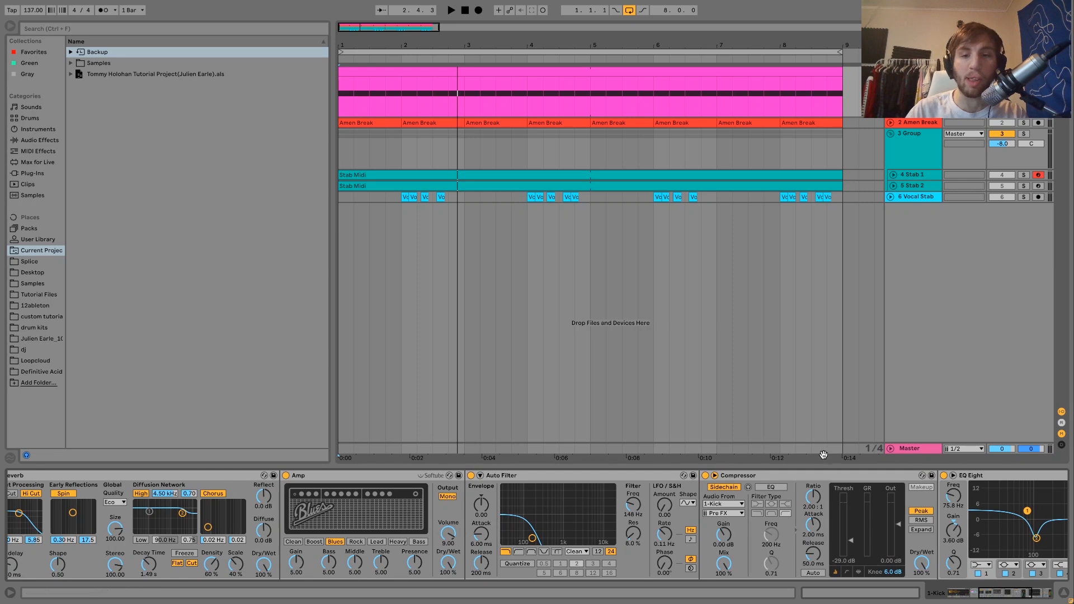
# - Bypass the second chain's Auto Filter and Amp and play the rumble with the reverb
pyautogui.click(471, 476)
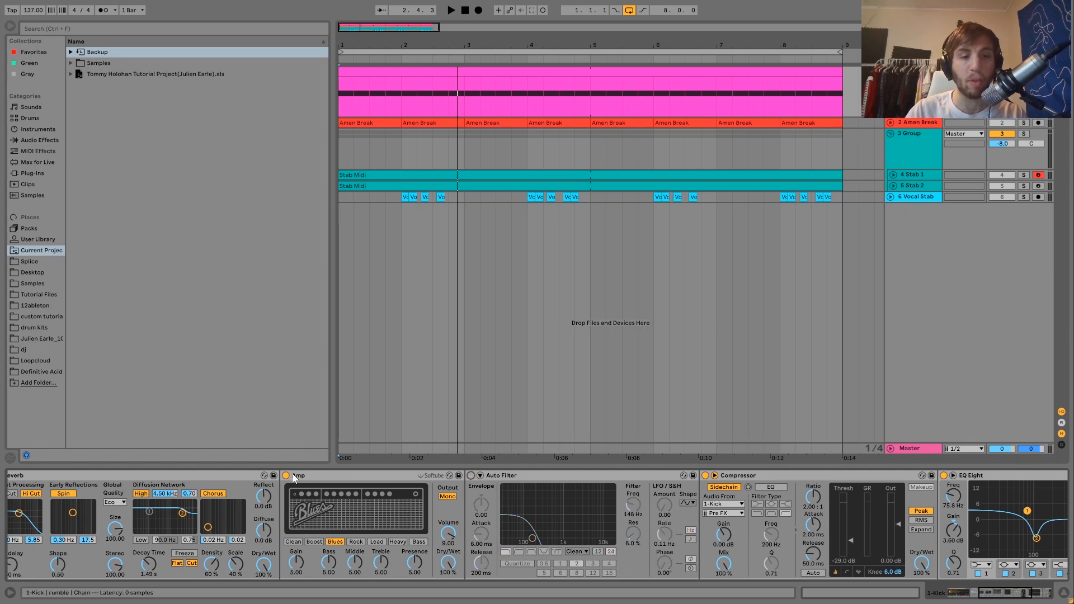
pyautogui.press('space')
pyautogui.hscroll(-5, 285, 472)
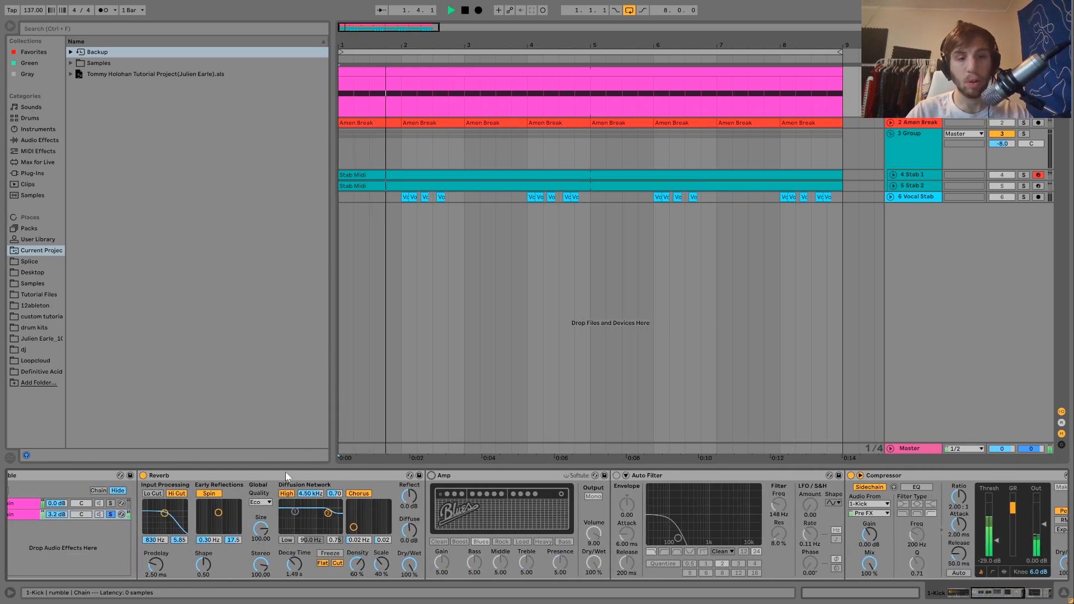
# - Turn the Amp back on and play the rumble with its distortion
pyautogui.click(431, 475)
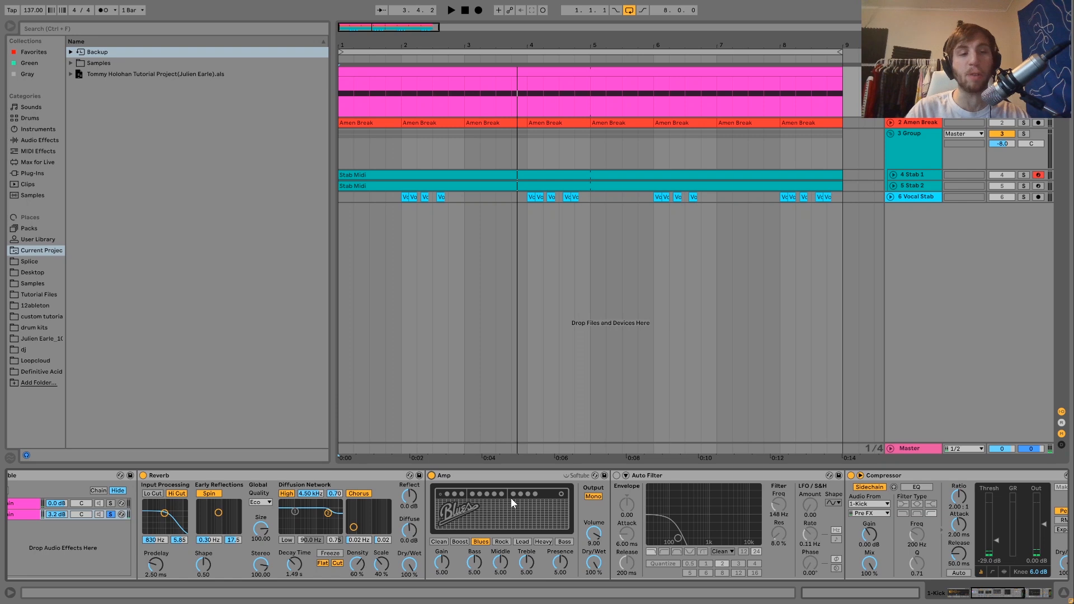
pyautogui.press('space')
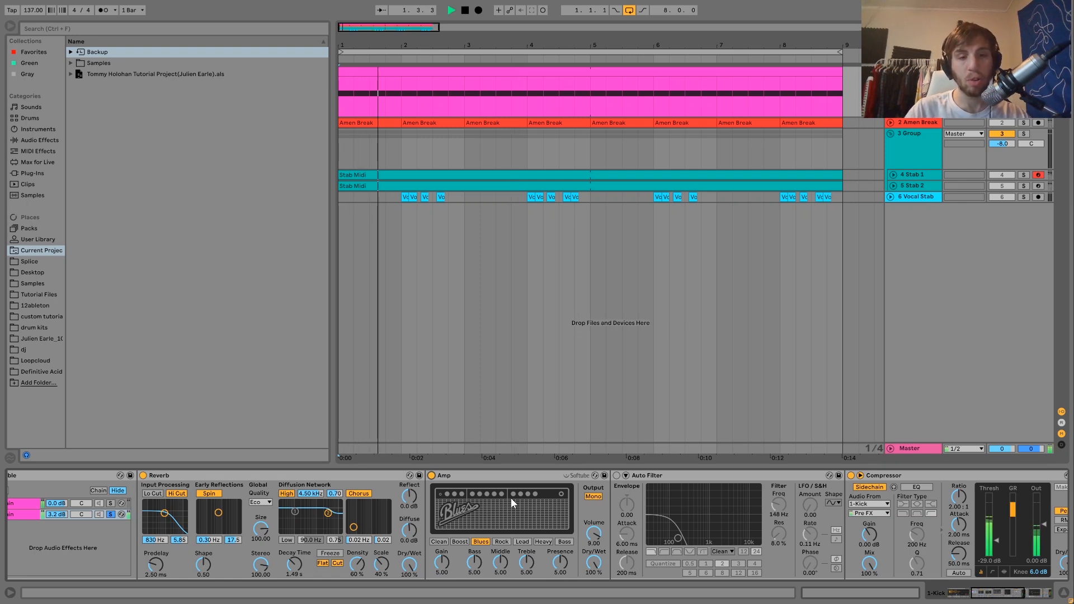
pyautogui.press('space')
# - Turn the Auto Filter back on and listen to the filtered rumble
pyautogui.click(617, 476)
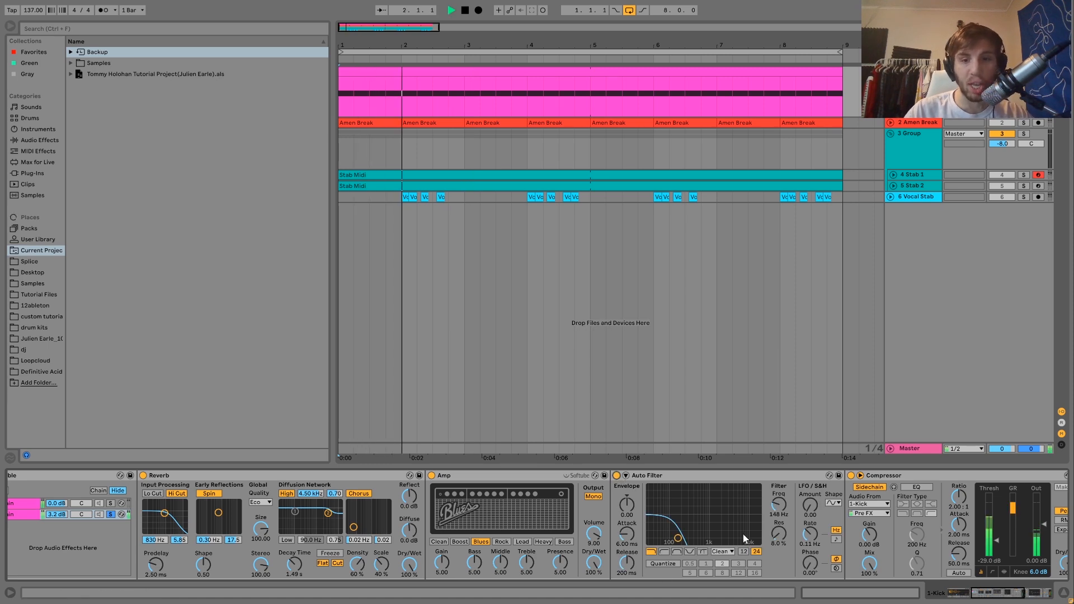
pyautogui.hscroll(4, 723, 540)
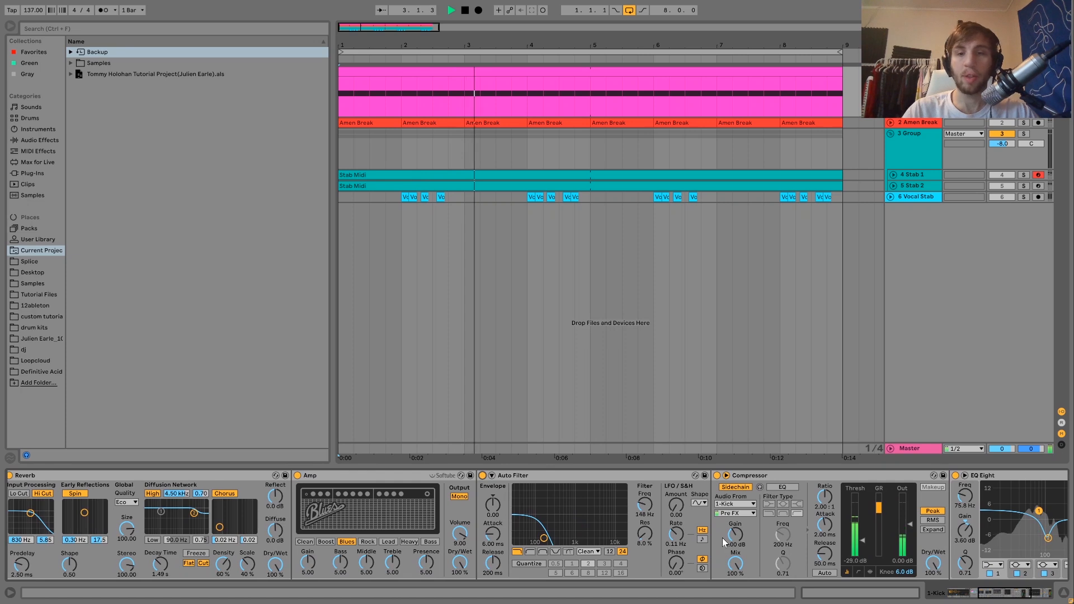
pyautogui.press('space')
# - Play the rumble while examining the sidechained Compressor and the EQ Eight curve
pyautogui.hscroll(4, 724, 542)
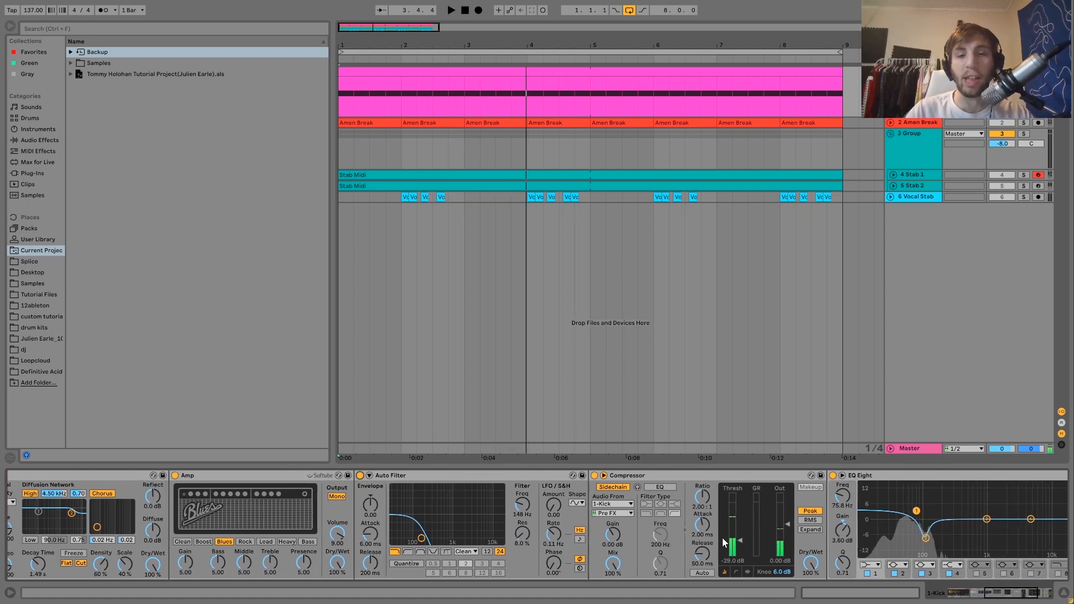
pyautogui.hscroll(2, 689, 534)
pyautogui.press('space')
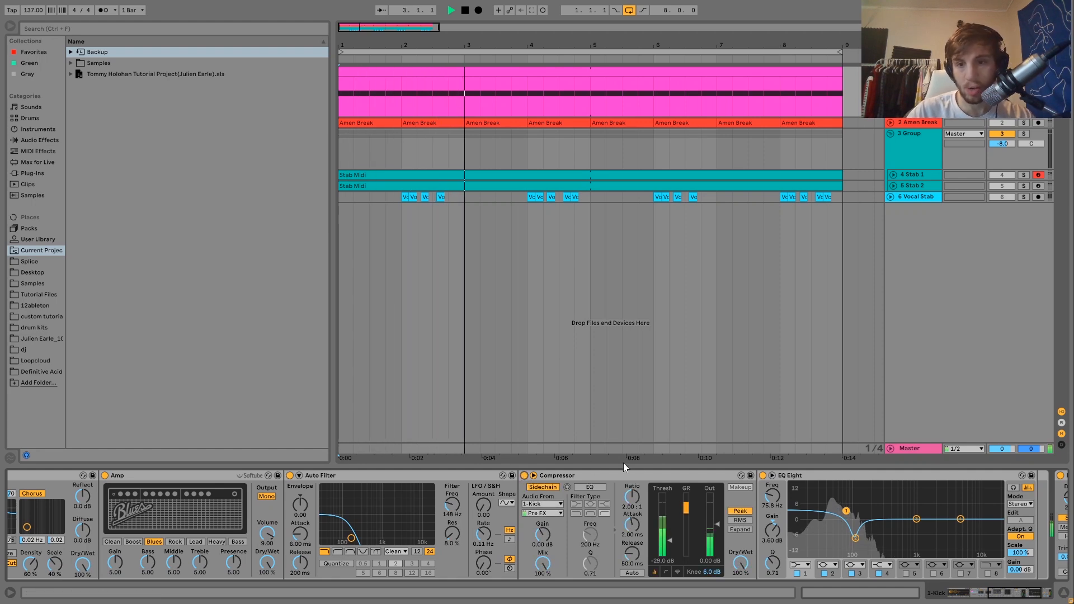
pyautogui.press('space')
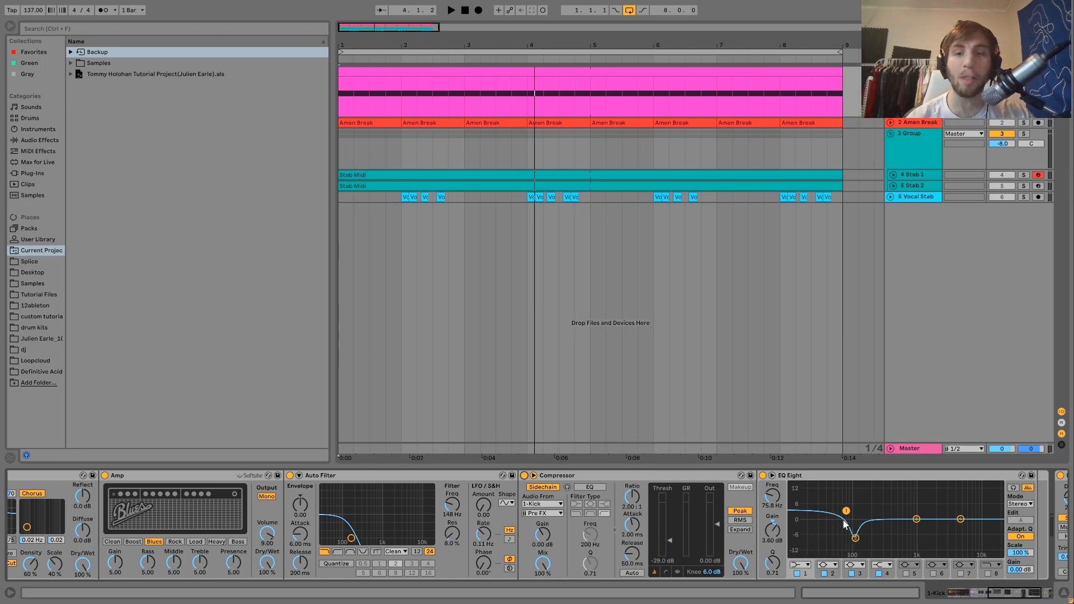
# - Play the rumble, take the rumble rack's second chain out of solo and hide the rack's chain devices
pyautogui.scroll(5, 845, 524)
pyautogui.press('space')
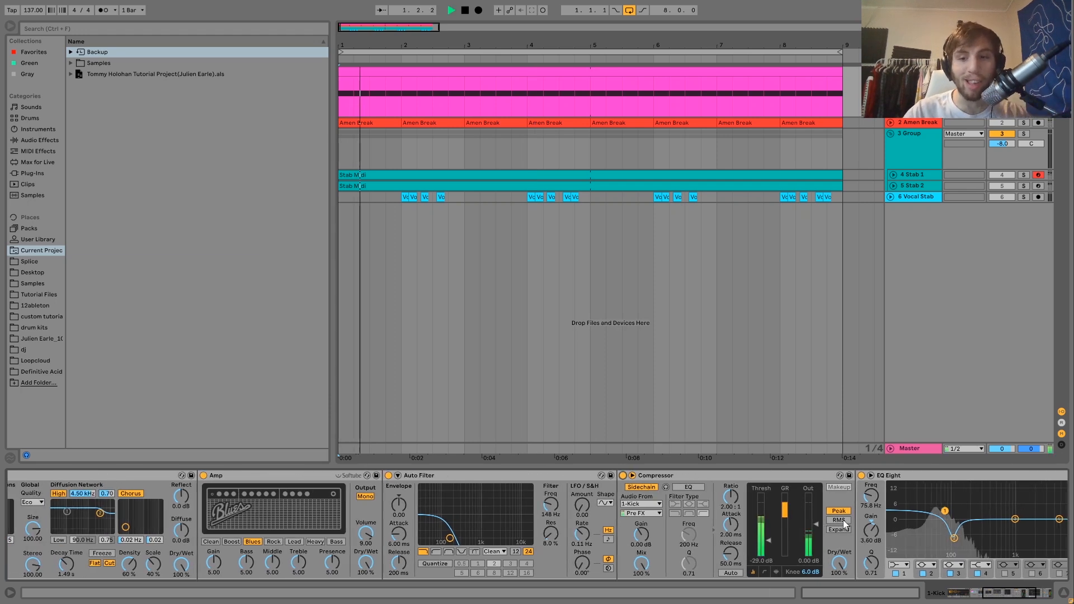
pyautogui.scroll(10, 875, 533)
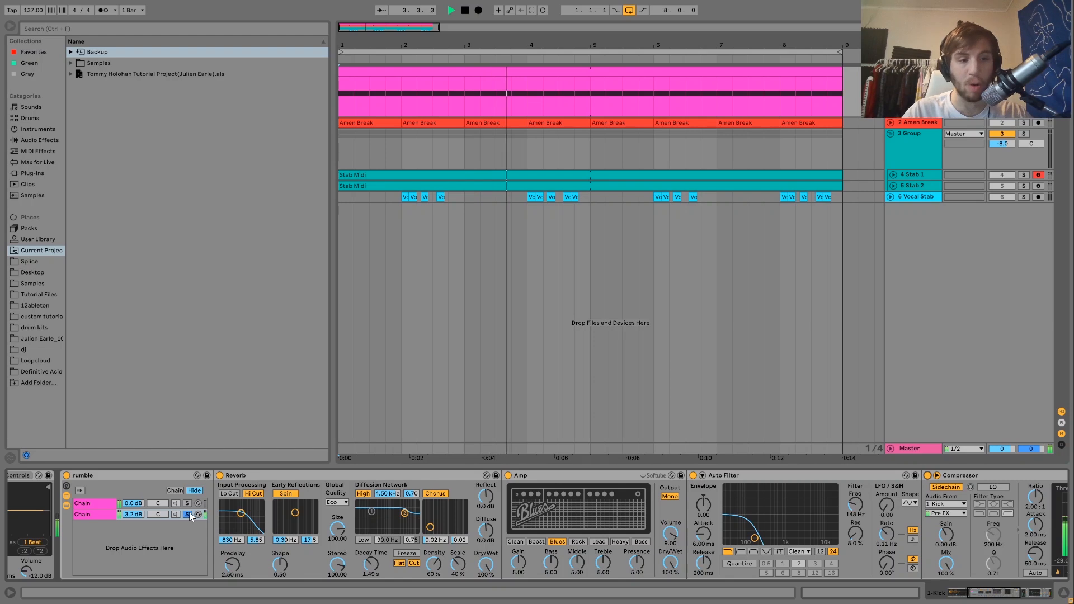
pyautogui.click(188, 514)
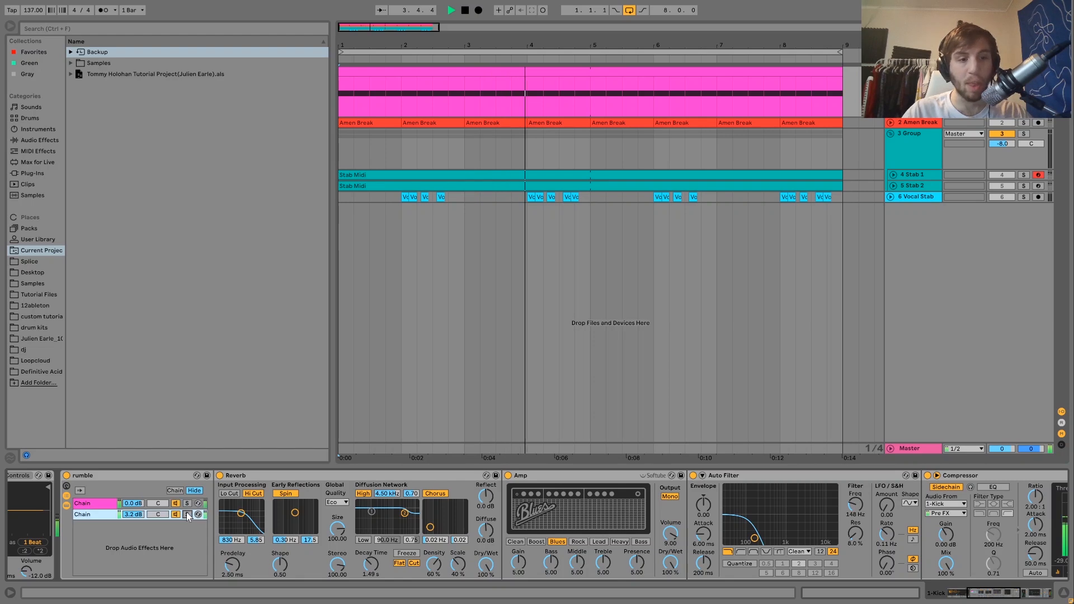
pyautogui.click(66, 506)
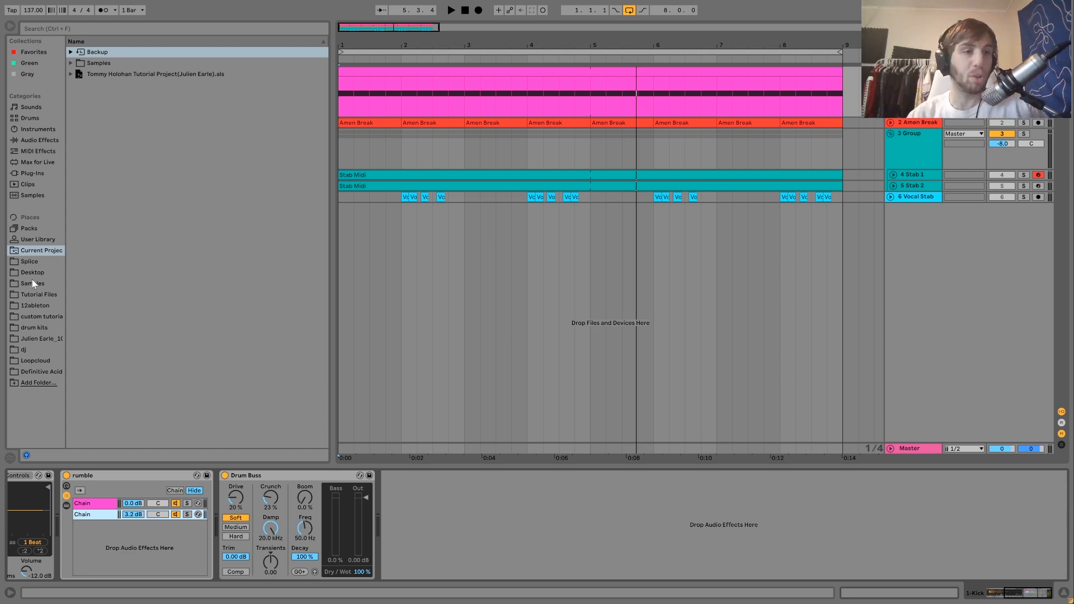
# - Add a Saturator after the kick's Drum Buss, set its Output to -23.1 dB and Drive to 36 dB, and play the kick
pyautogui.click(16, 141)
pyautogui.scroll(-2, 120, 393)
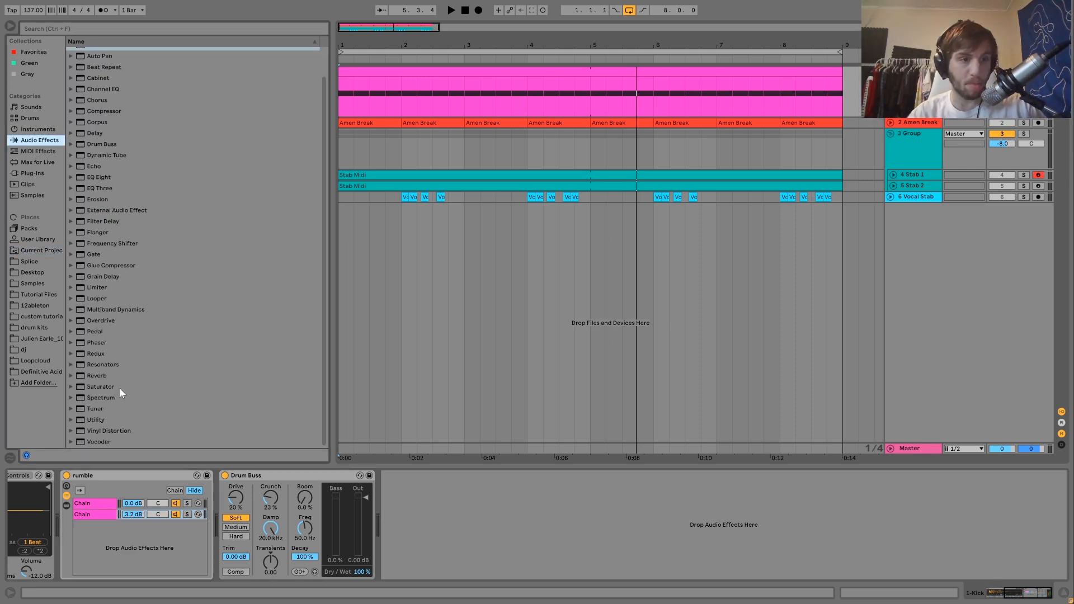
pyautogui.doubleClick(89, 386)
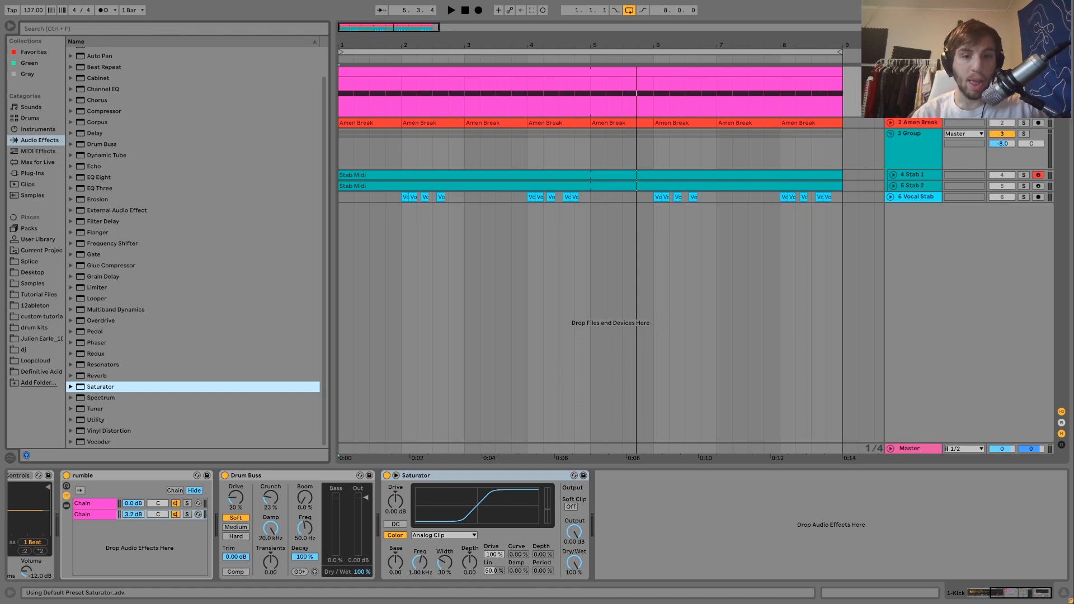
pyautogui.moveTo(574, 532); pyautogui.dragTo(574, 557)
pyautogui.press('space')
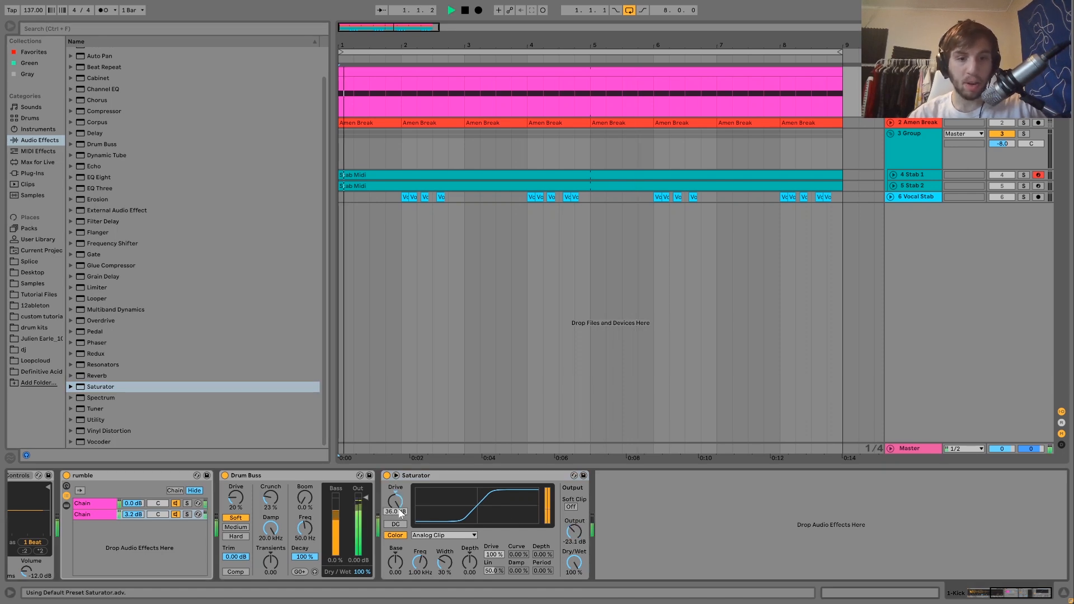
pyautogui.press('space')
# - Play the kick through the Saturator once more, remove the Saturator and listen with only the Drum Buss
pyautogui.click(431, 477)
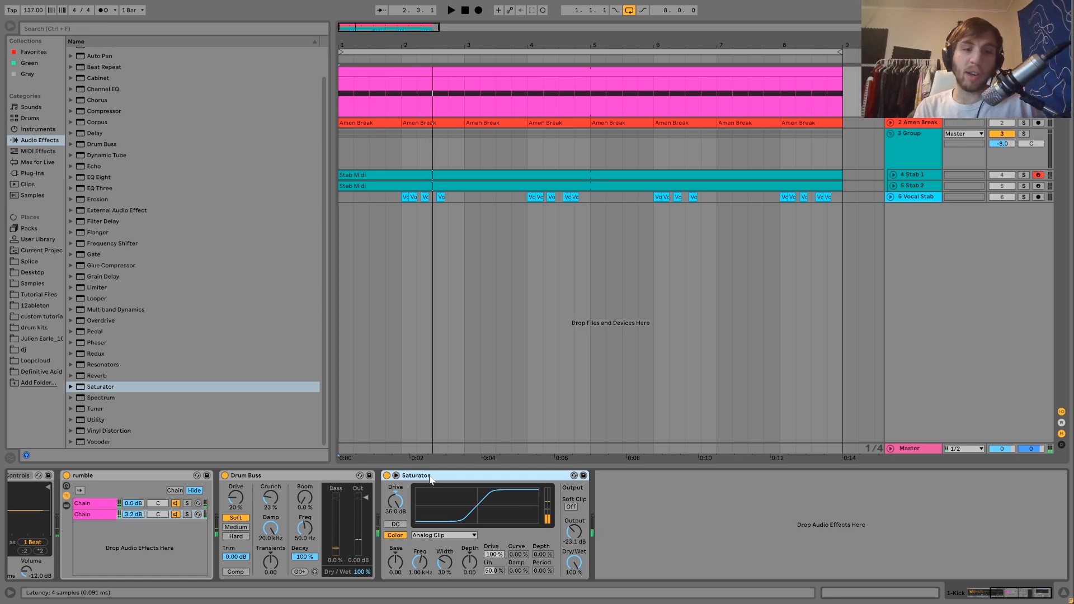
pyautogui.press('space')
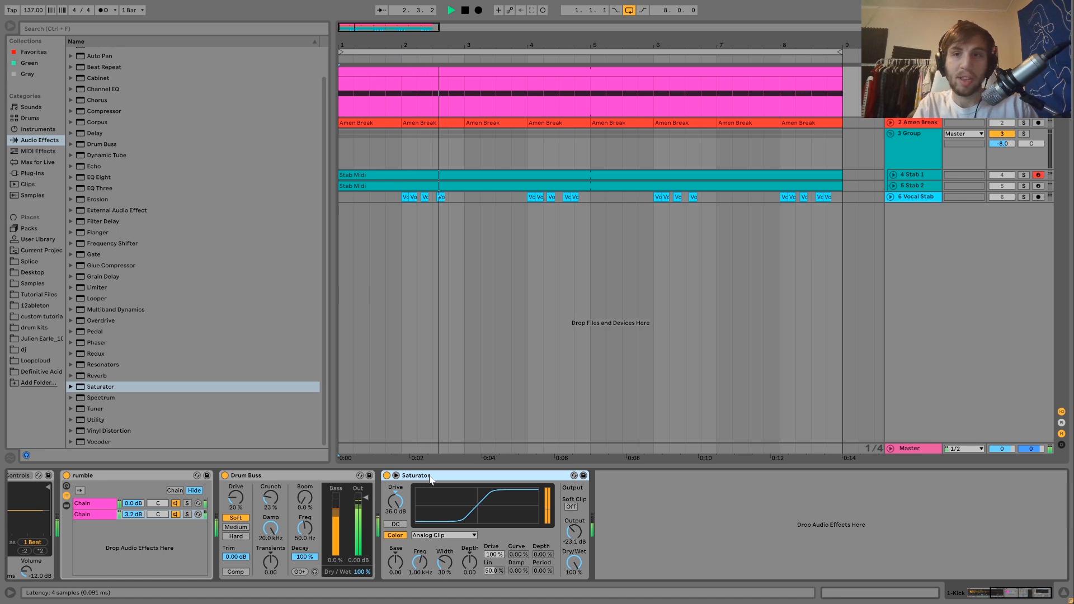
pyautogui.press('space')
pyautogui.press('Delete')
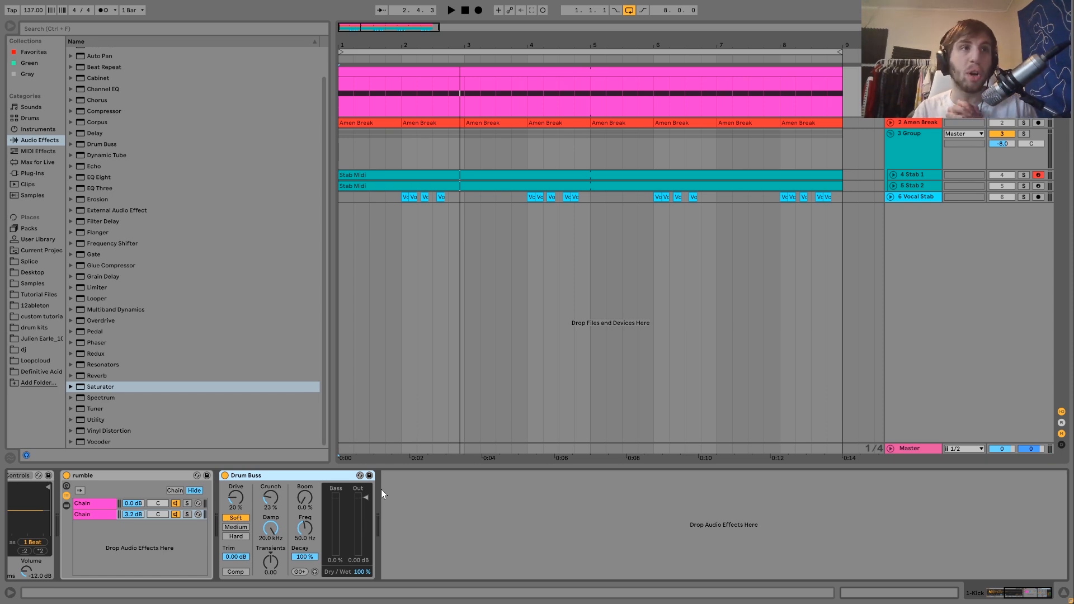
pyautogui.press('space')
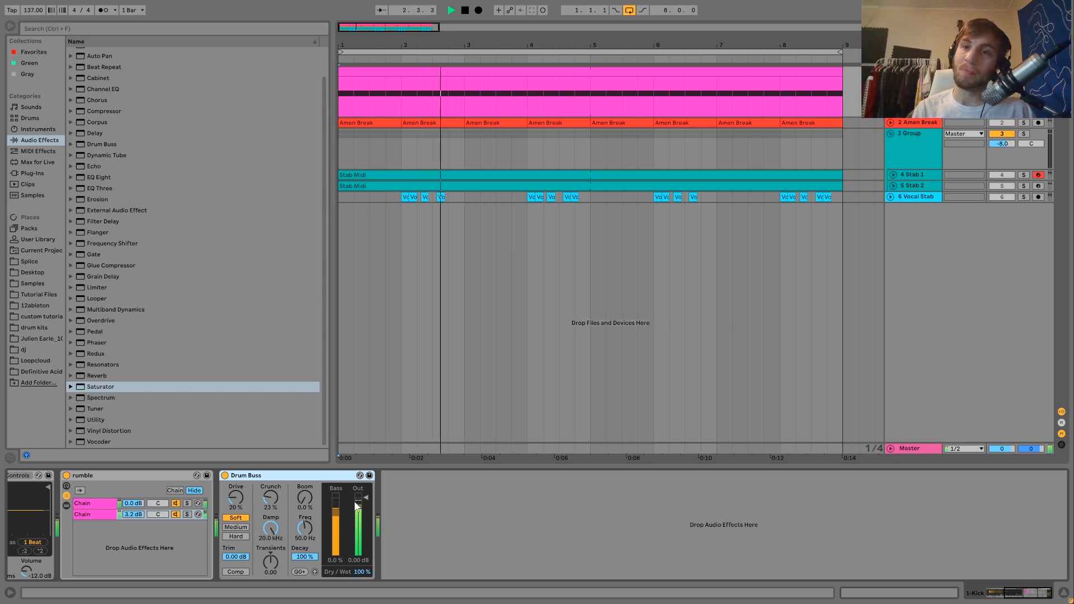
pyautogui.press('space')
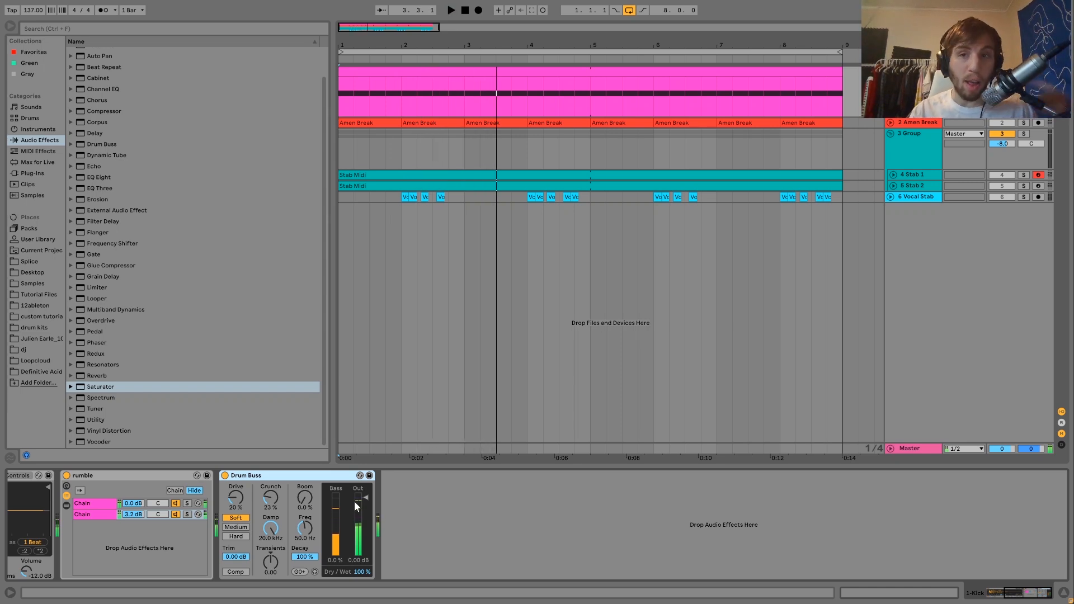
# - Solo and unfold the Amen Break track, play it and select its first clip
pyautogui.click(1024, 123)
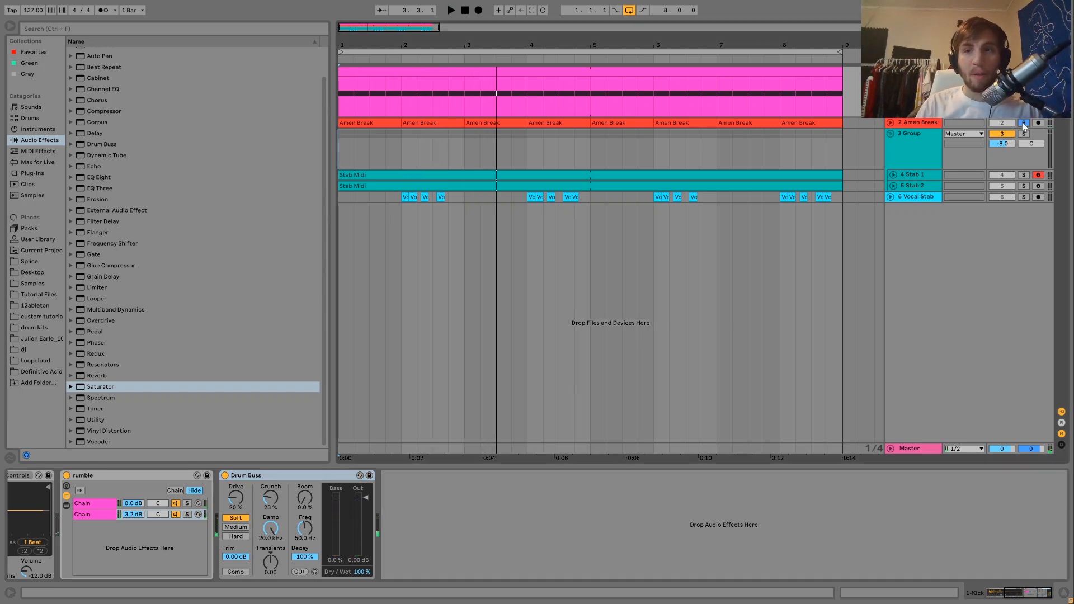
pyautogui.click(891, 123)
pyautogui.click(915, 123)
pyautogui.press('space')
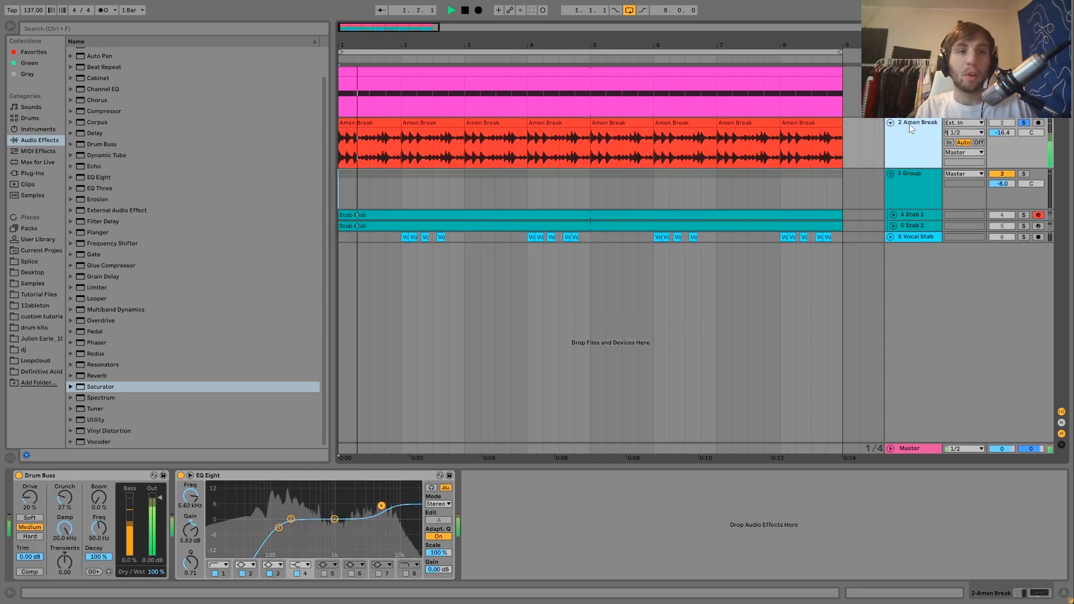
pyautogui.click(373, 121)
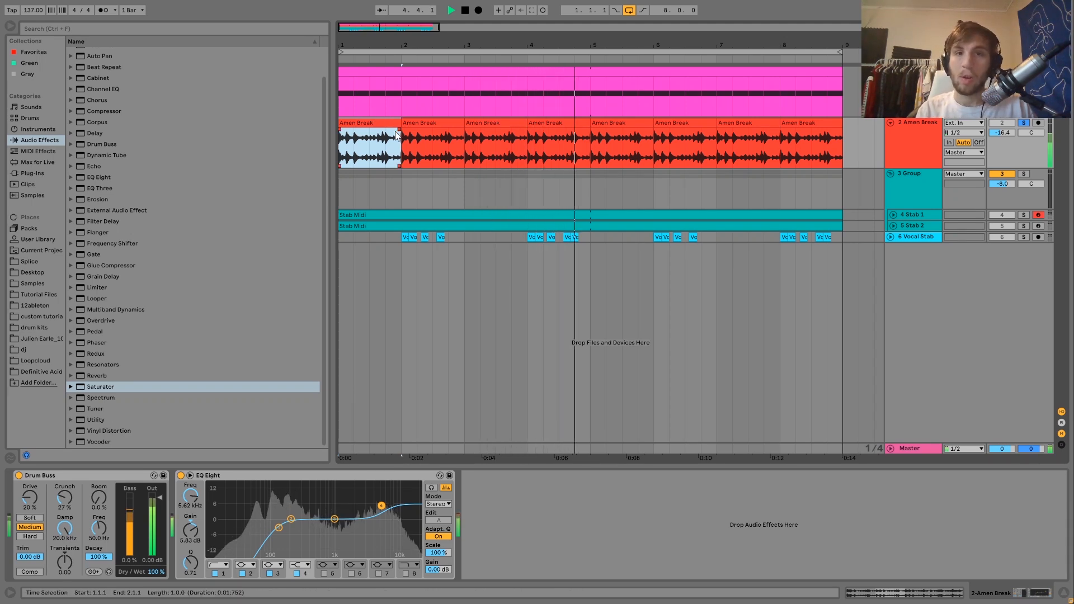
pyautogui.press('space')
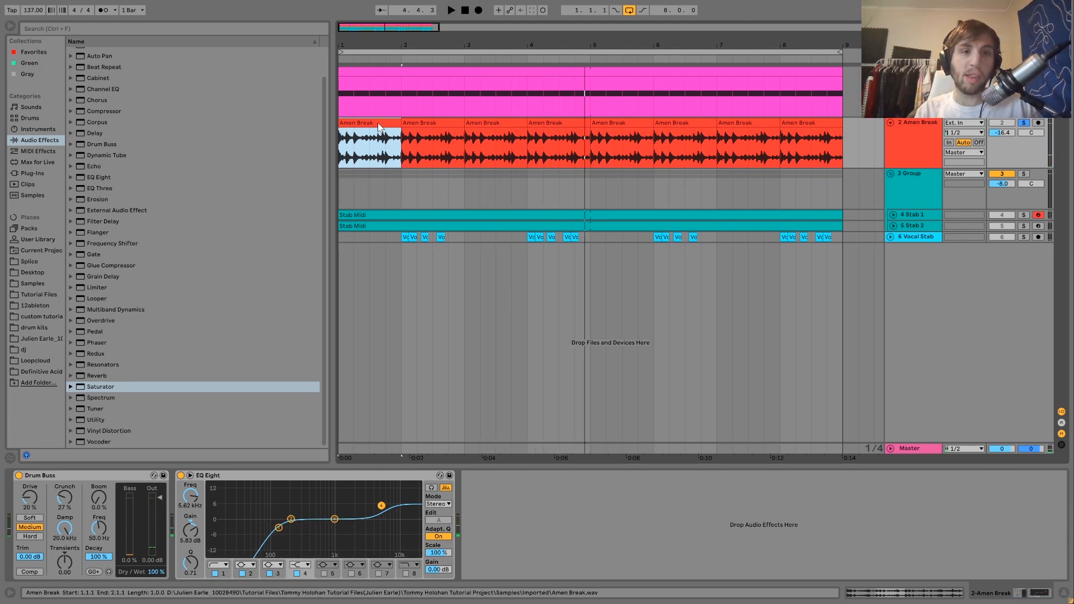
# - Locate the first Amen Break clip's sample file in the browser, open the clip's sample settings and play it
pyautogui.hotkey('ctrl', 'alt', 'r')
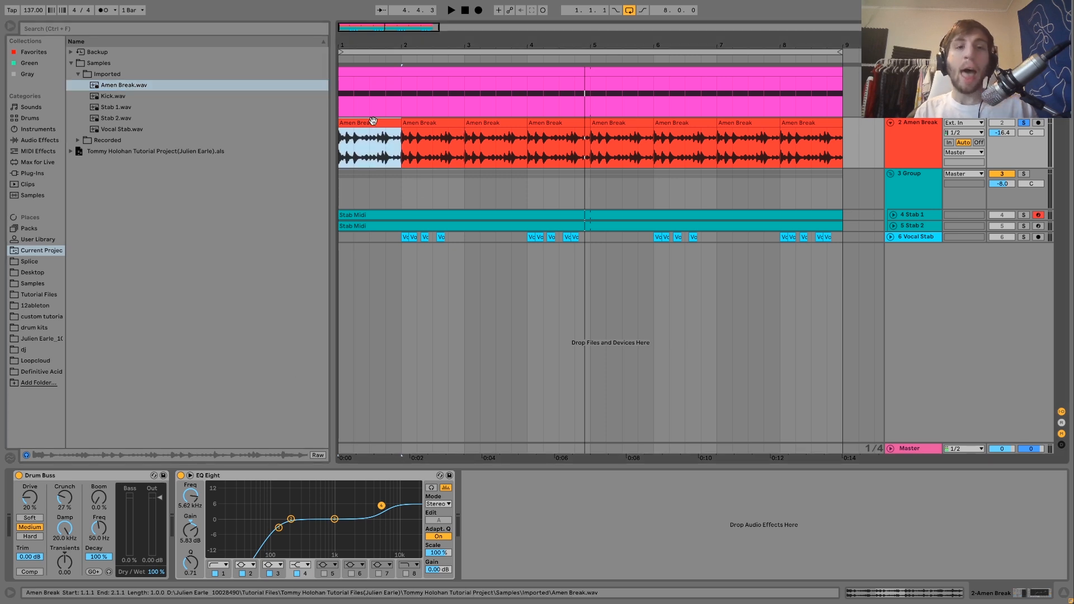
pyautogui.doubleClick(374, 122)
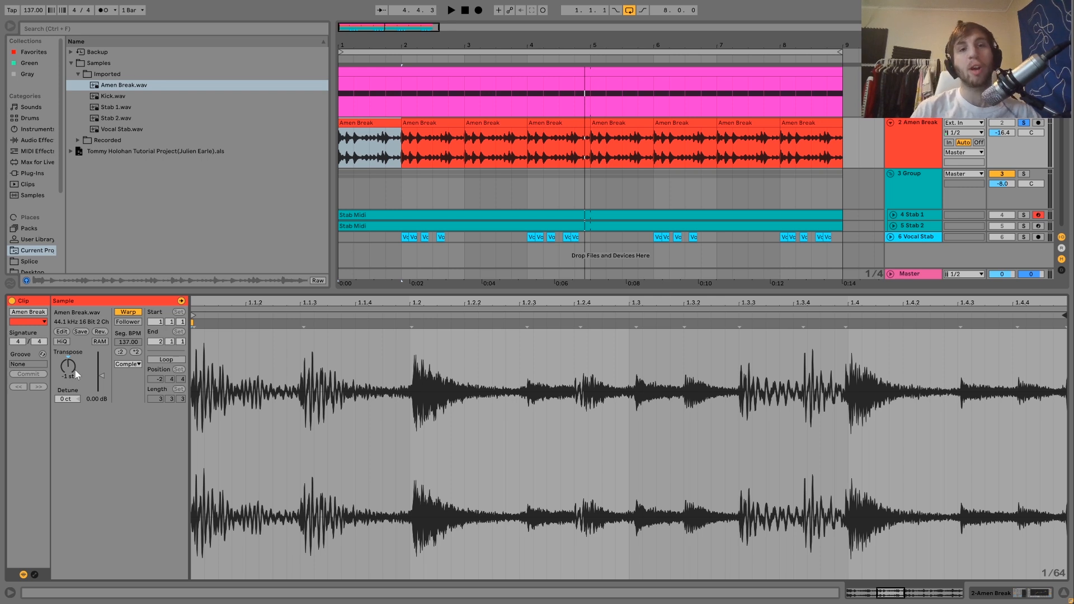
pyautogui.press('space')
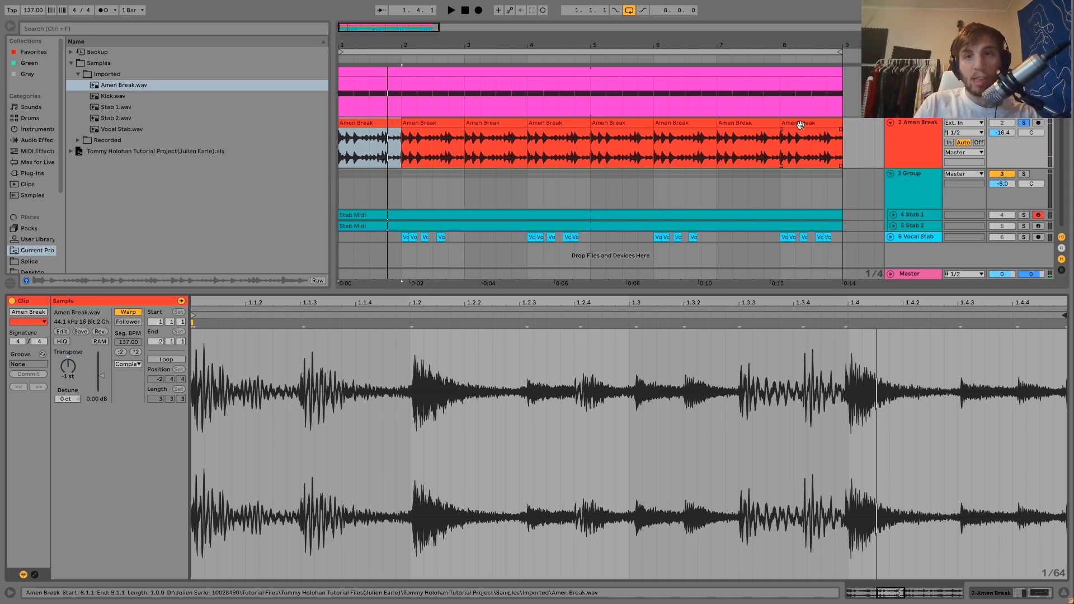
# - Transpose all Amen Break clips to 0 st, listen to the break at that pitch and return them to -1 st
pyautogui.press('space')
pyautogui.hotkey('ctrl', 'a')
pyautogui.moveTo(66, 374); pyautogui.dragTo(64, 371)
pyautogui.press('space')
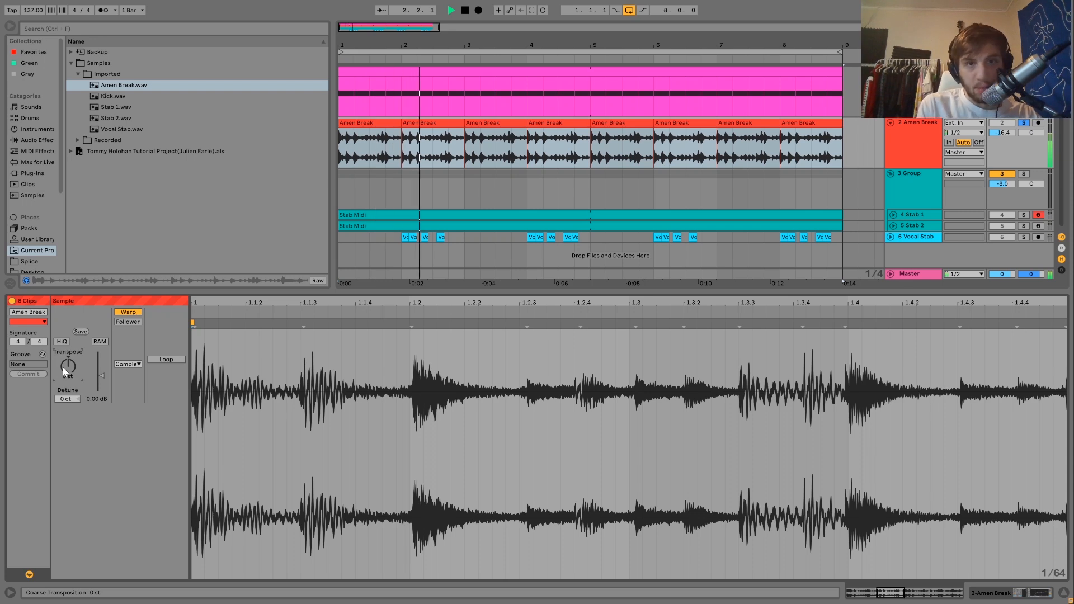
pyautogui.moveTo(65, 370); pyautogui.dragTo(66, 373)
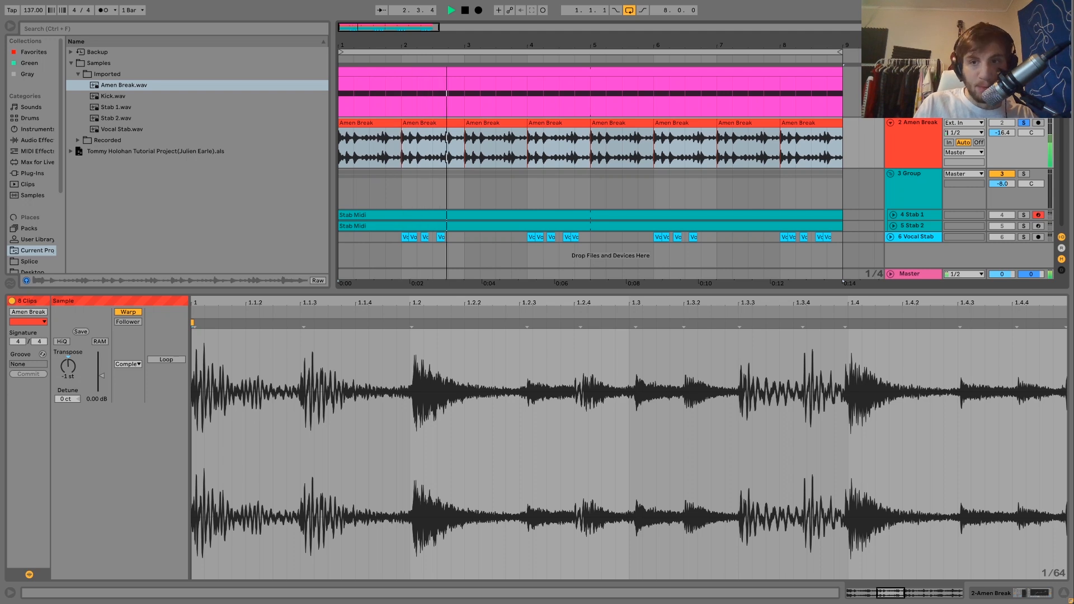
# - Display the Amen Break track's devices and play the break while examining its Drum Buss
pyautogui.click(926, 146)
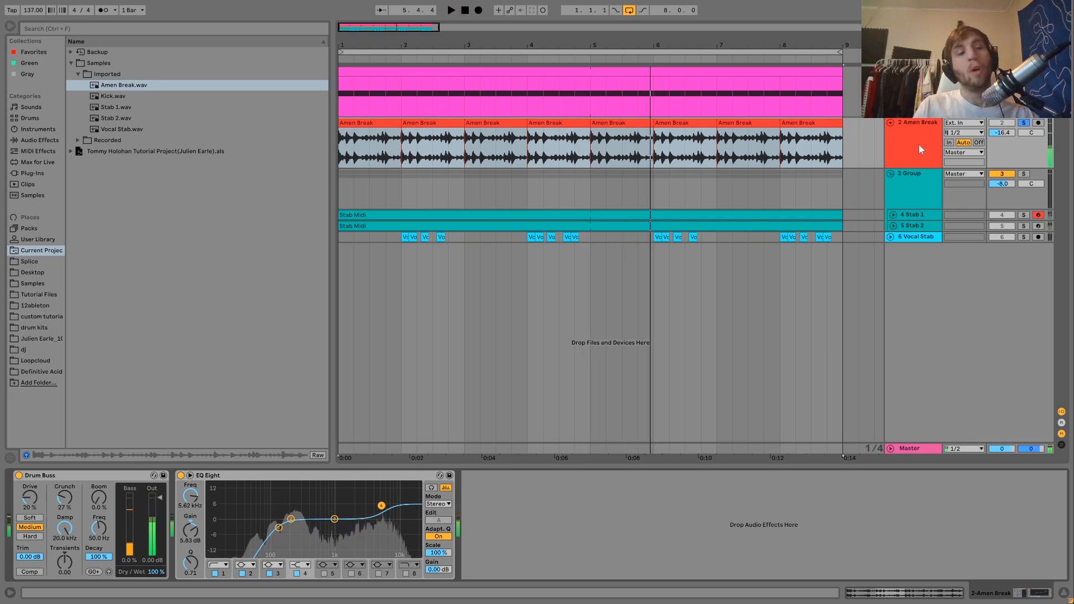
pyautogui.press('space')
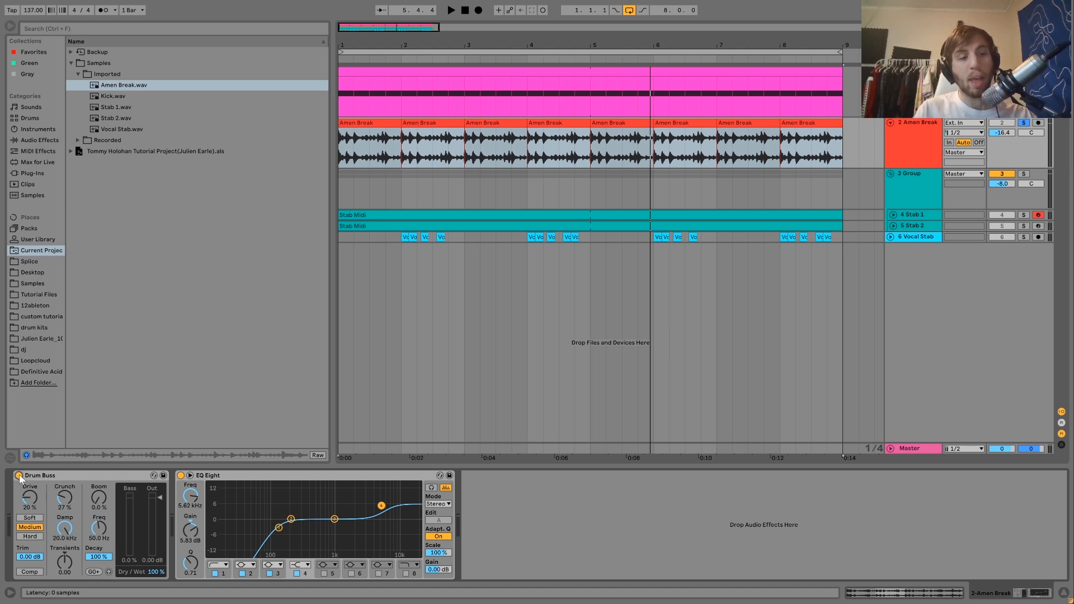
pyautogui.press('space')
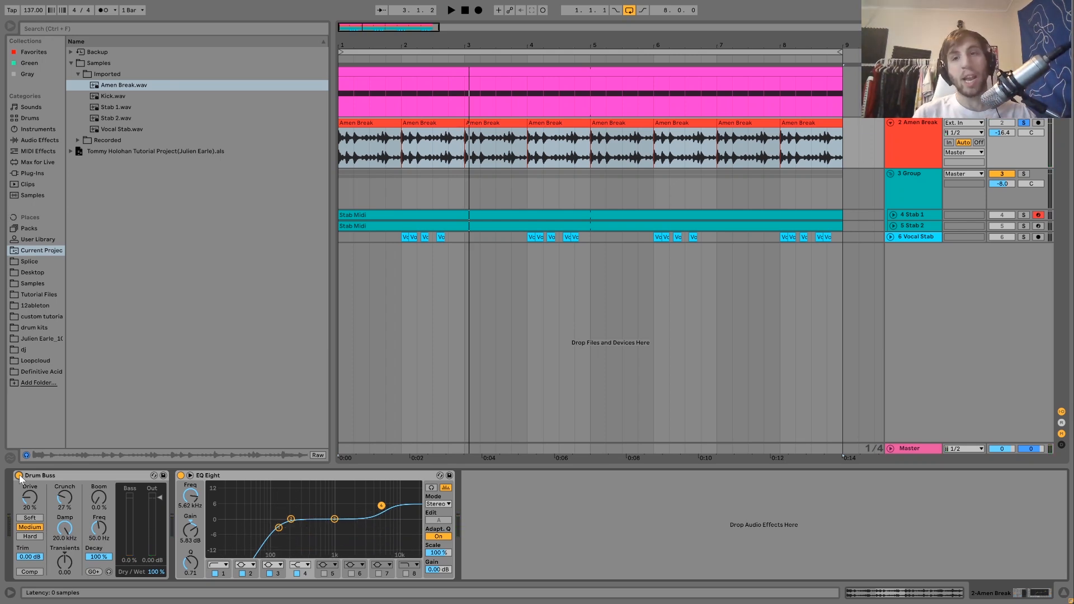
pyautogui.press('space')
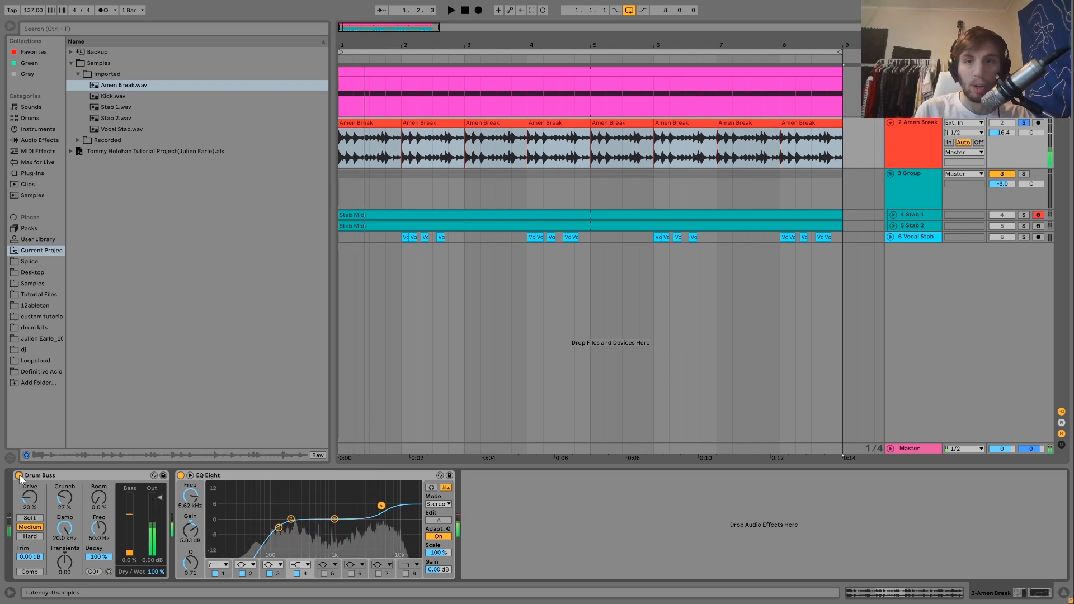
# - Unsolo the Amen Break track, bypass its Drum Buss and play the mix with the track volume at -9.5 dB
pyautogui.click(1024, 123)
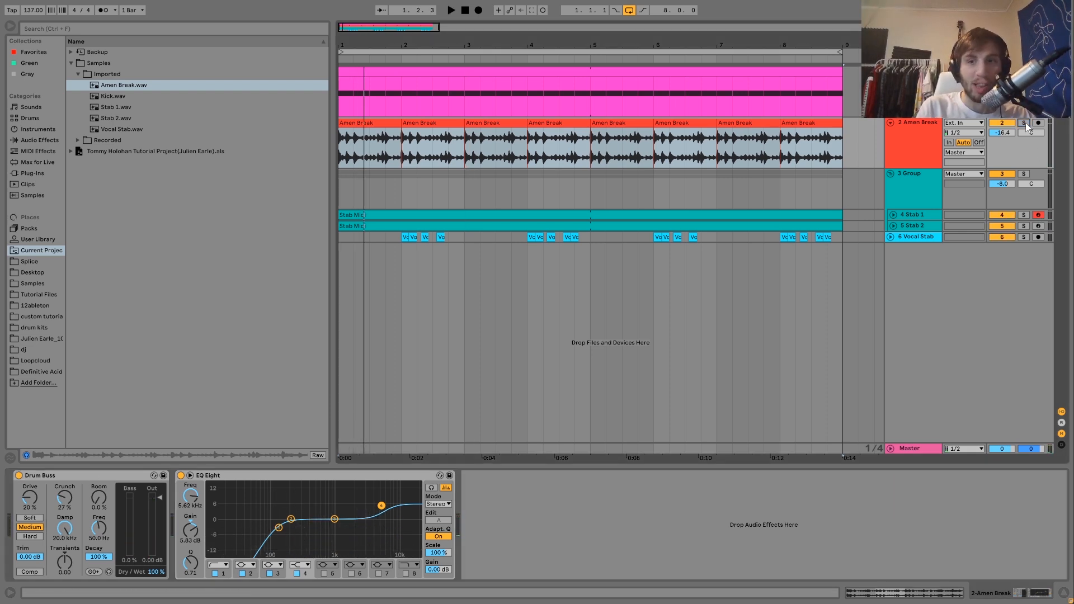
pyautogui.click(18, 476)
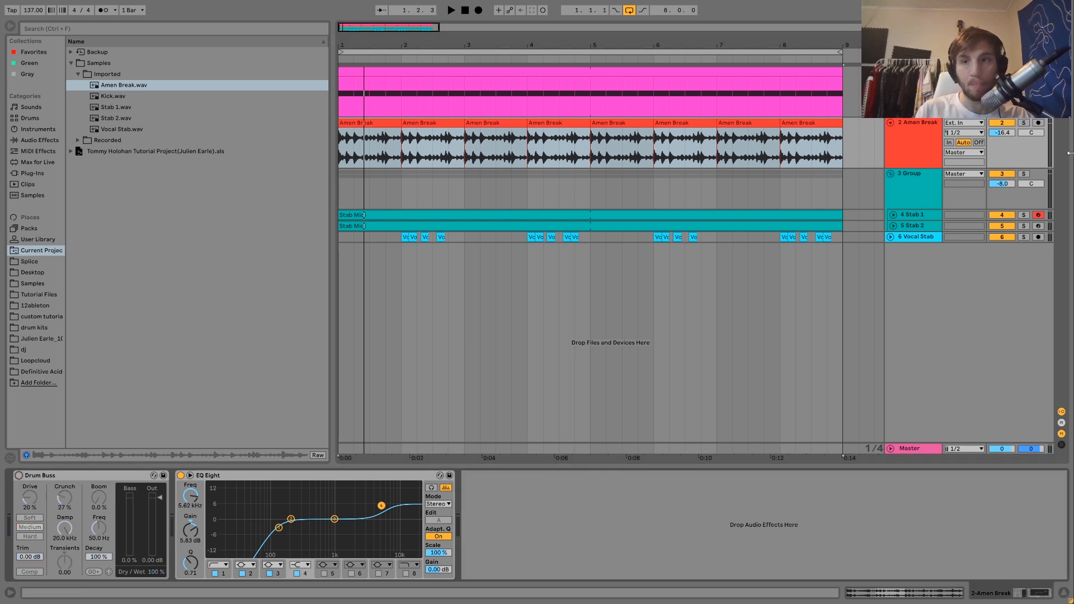
pyautogui.press('space')
pyautogui.moveTo(995, 139); pyautogui.dragTo(999, 135)
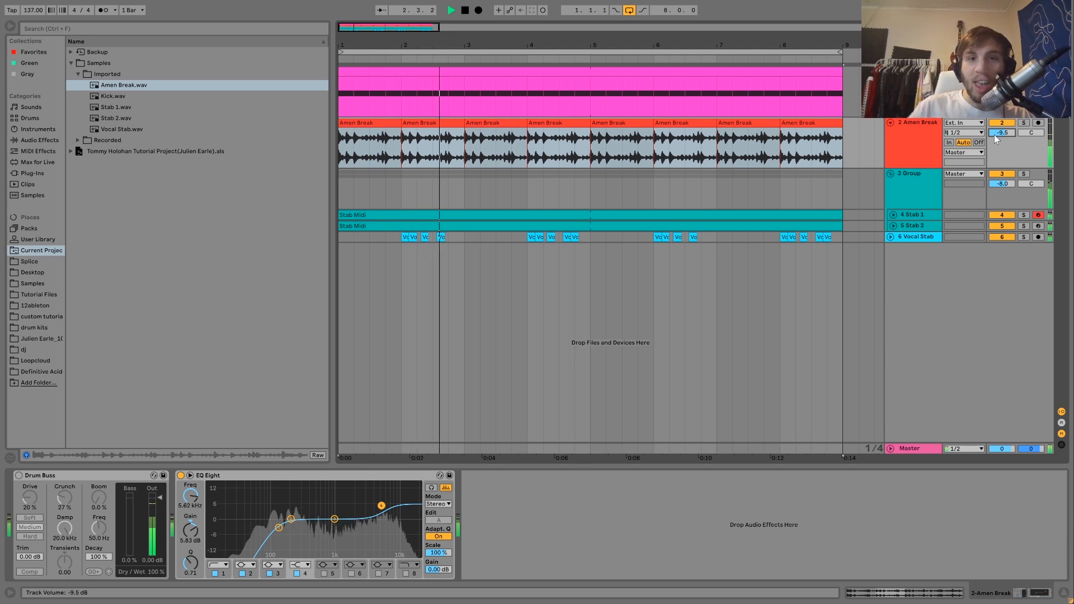
# - Undo the Amen Break volume change and Drum Buss bypass, and play the mix again
pyautogui.press('space')
pyautogui.hotkey('ctrl', 'z')
pyautogui.hotkey('ctrl', 'z')
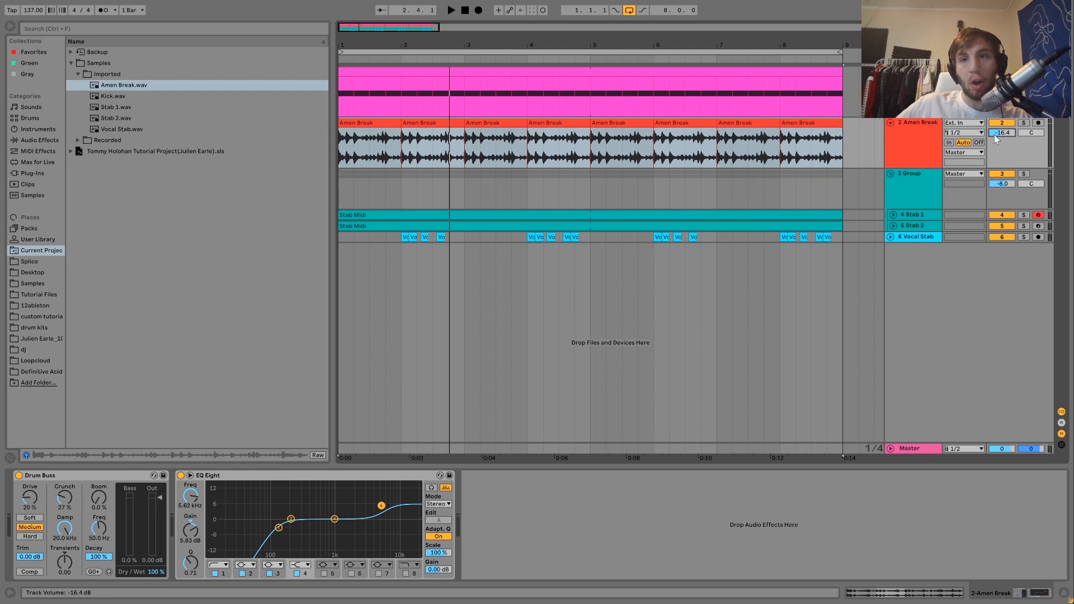
pyautogui.press('space')
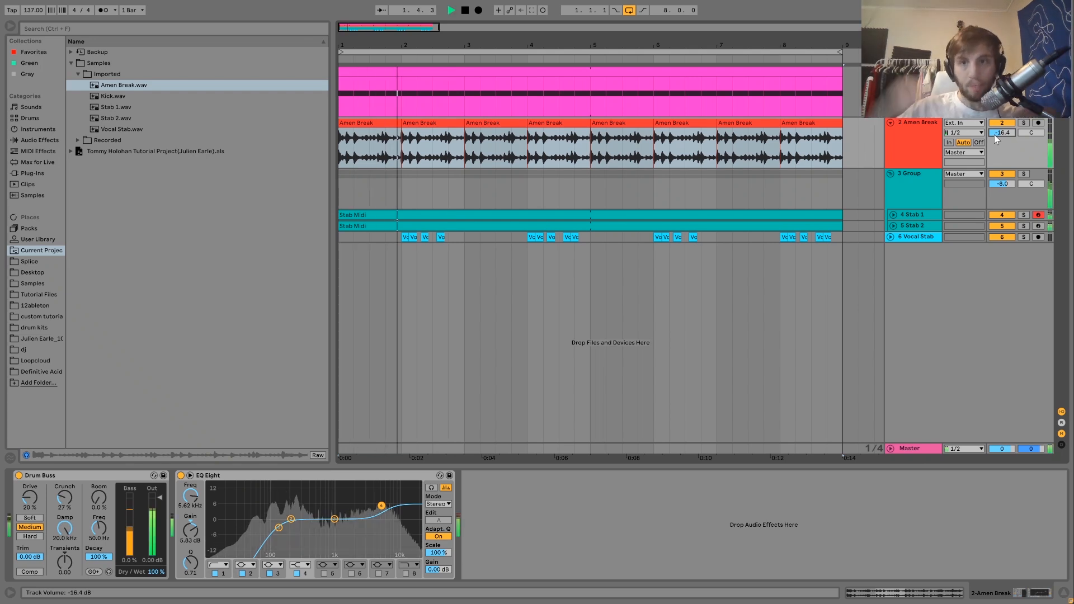
# - Solo the Amen Break track and play the break with its EQ Eight bypassed
pyautogui.click(1023, 123)
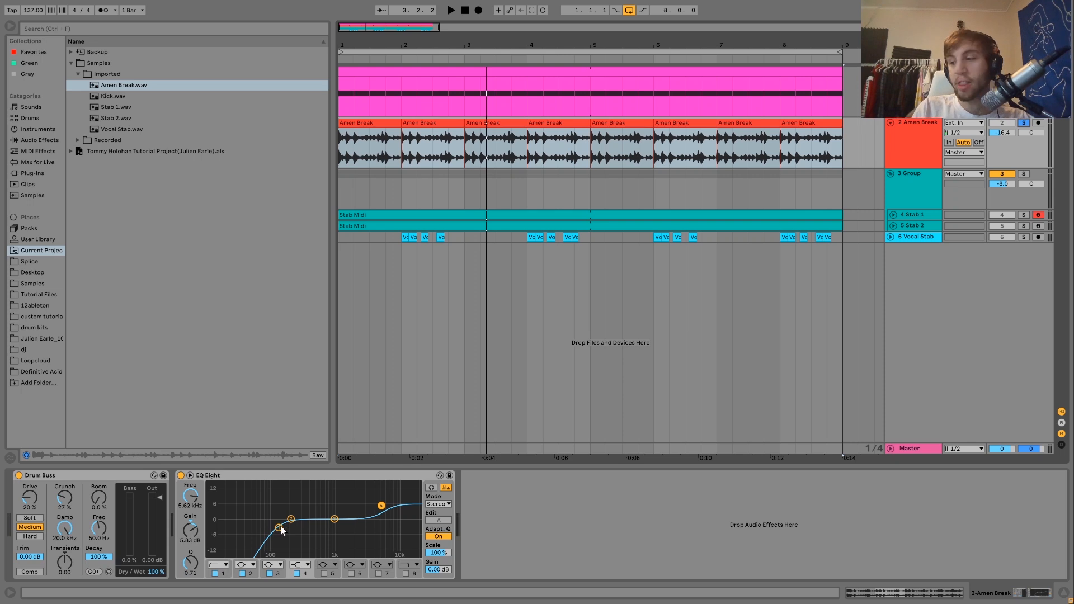
pyautogui.click(179, 475)
pyautogui.press('space')
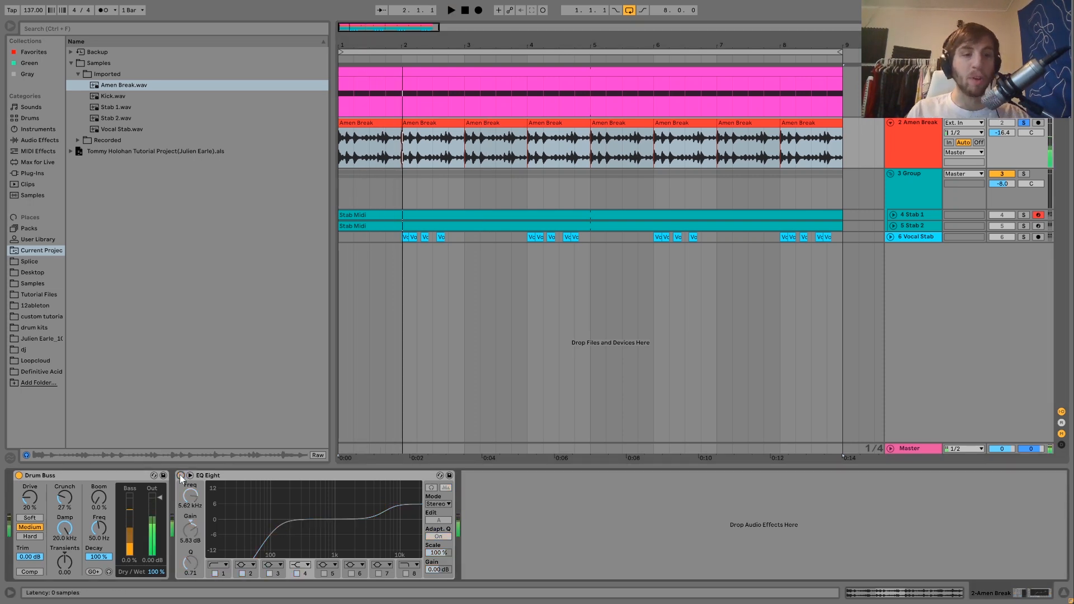
# - Turn the Amen Break's EQ Eight back on and play the equalised break
pyautogui.click(180, 474)
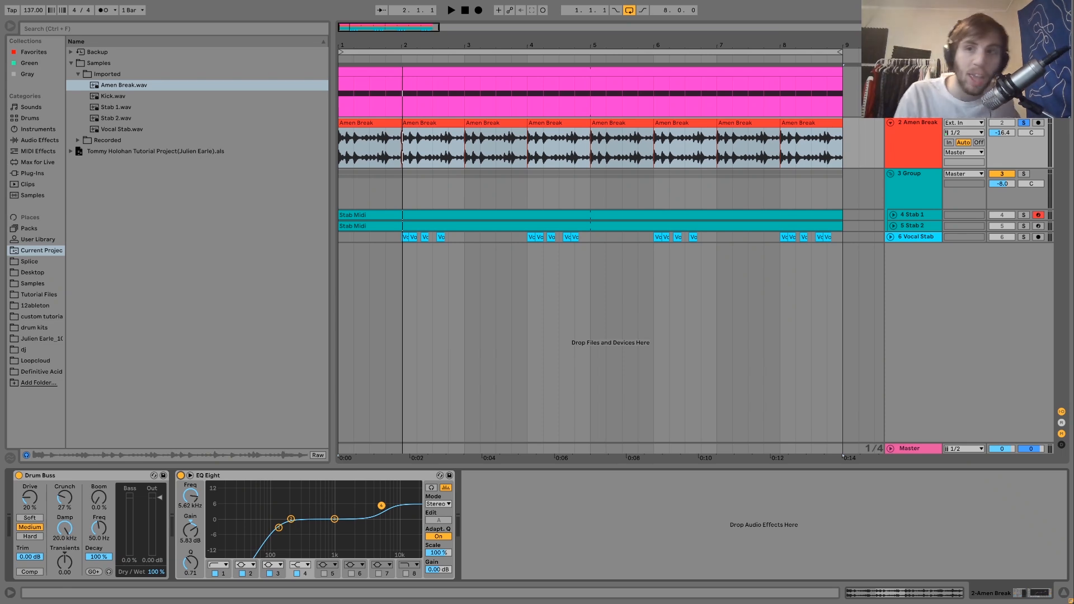
pyautogui.press('space')
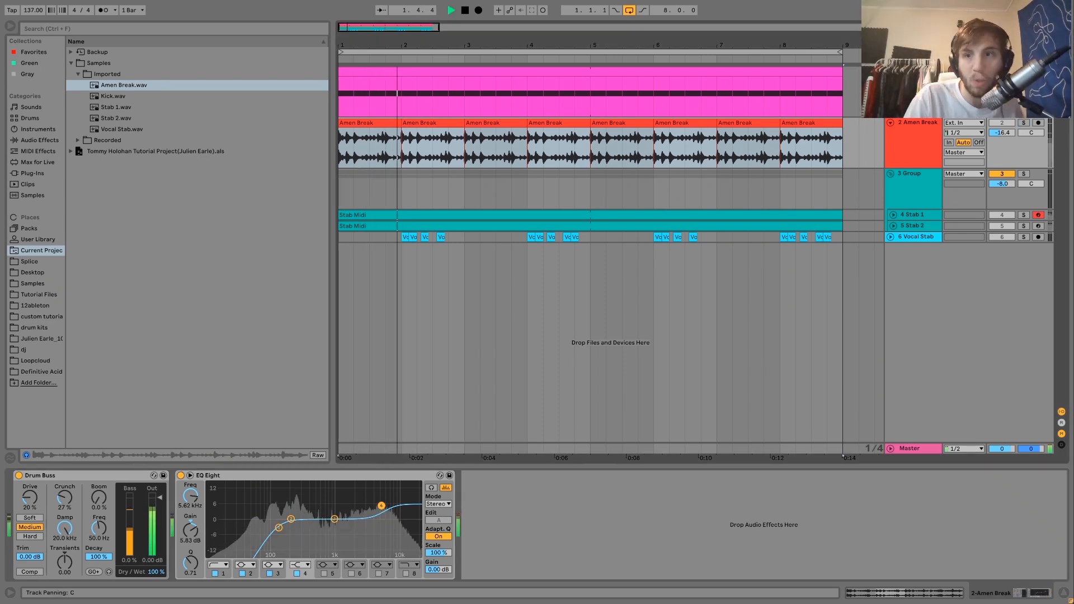
pyautogui.click(1024, 123)
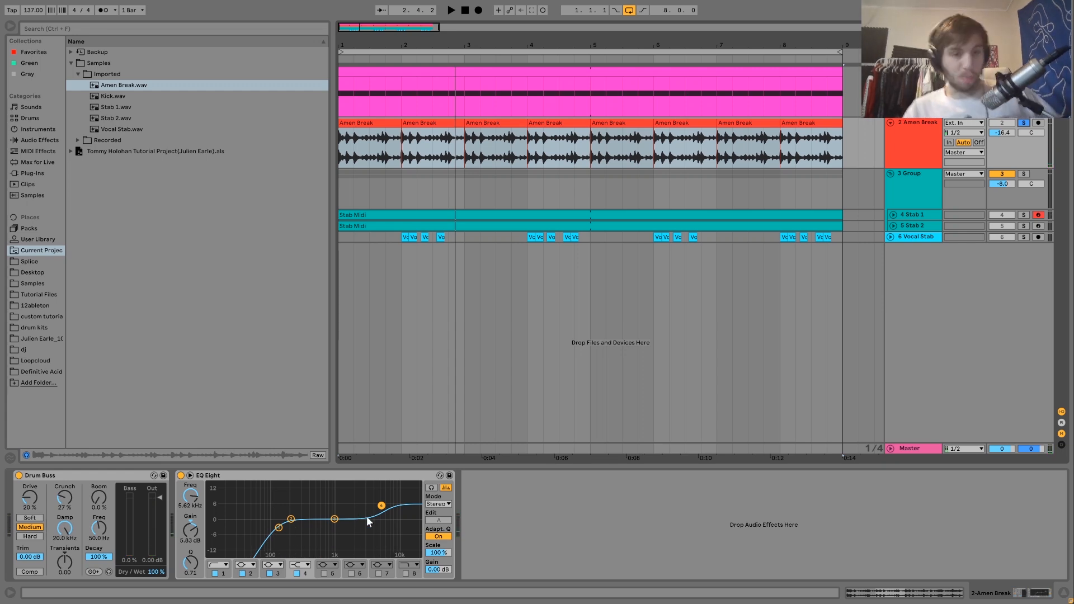
# - Play the Amen Break with its EQ Eight bypassed, and turn the EQ Eight back on to compare
pyautogui.press('space')
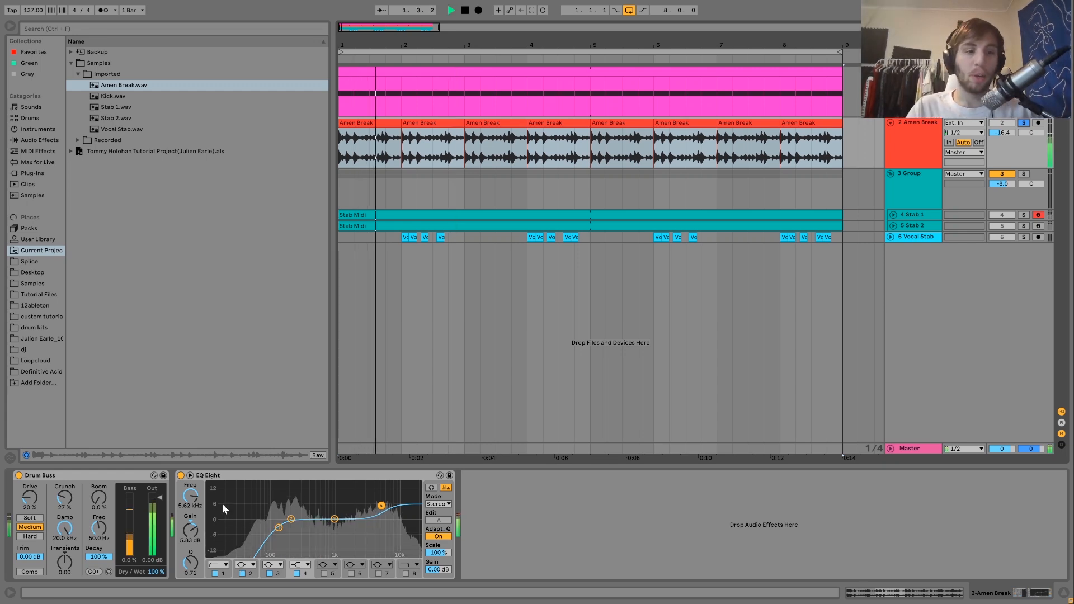
pyautogui.click(181, 476)
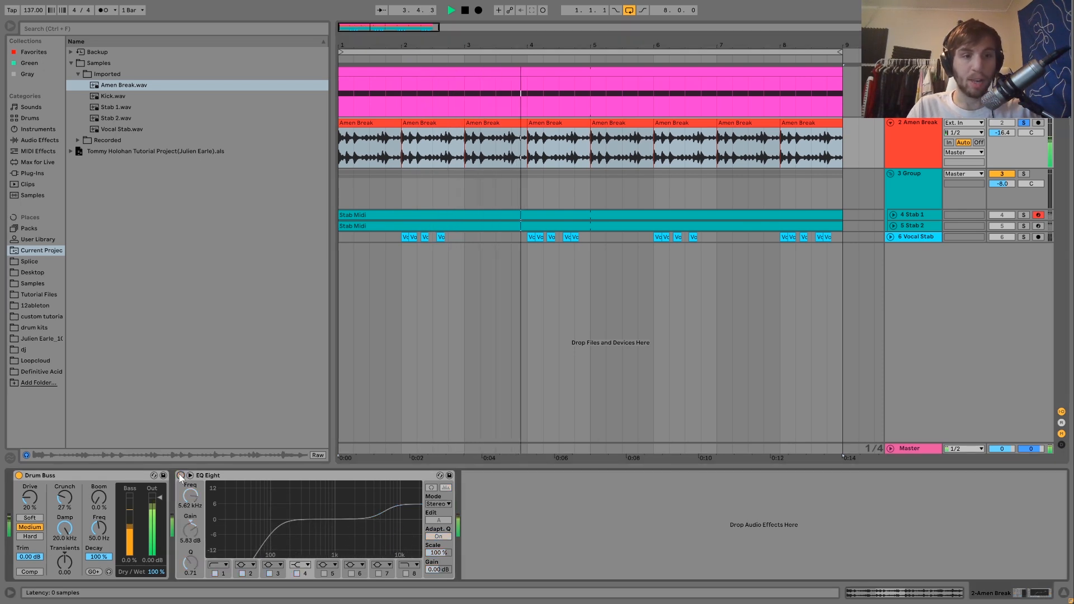
pyautogui.click(181, 476)
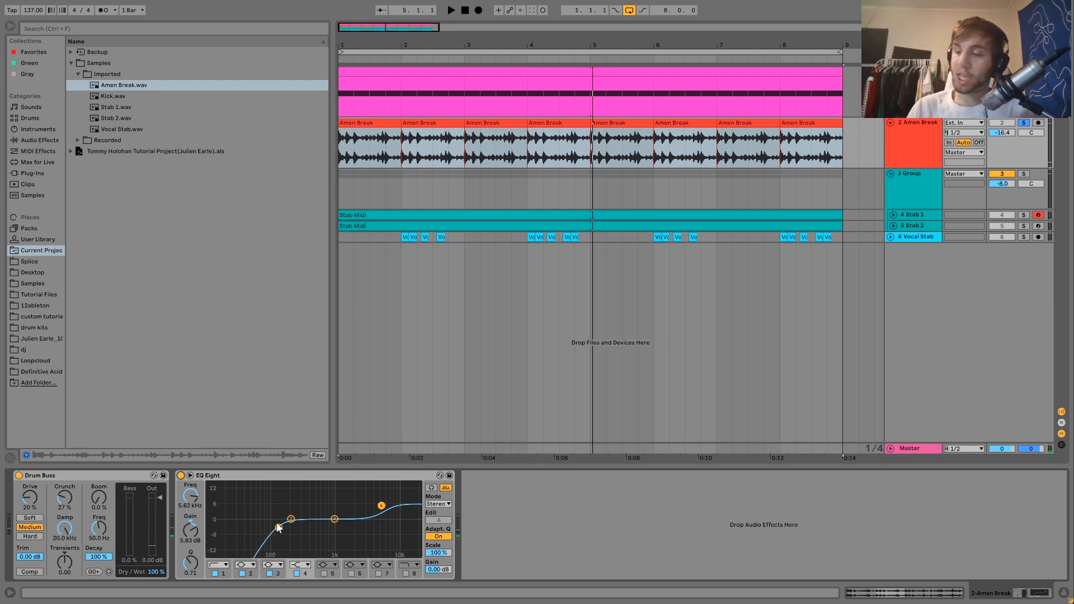
pyautogui.press('space')
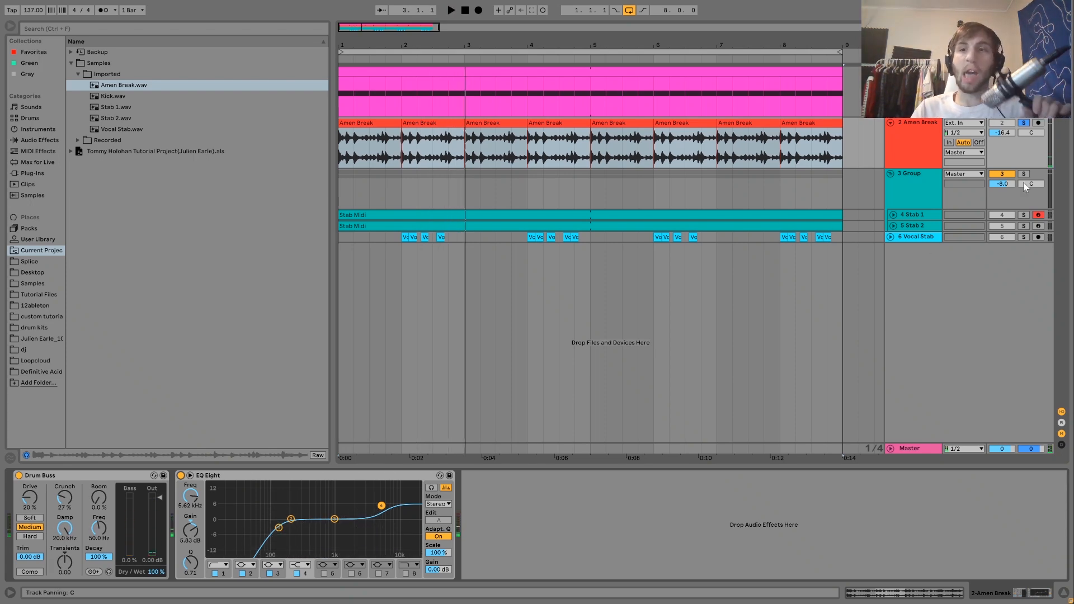
# - Solo the group holding the two stab tracks, play it, and rename the group as Stab
pyautogui.click(1024, 174)
pyautogui.press('space')
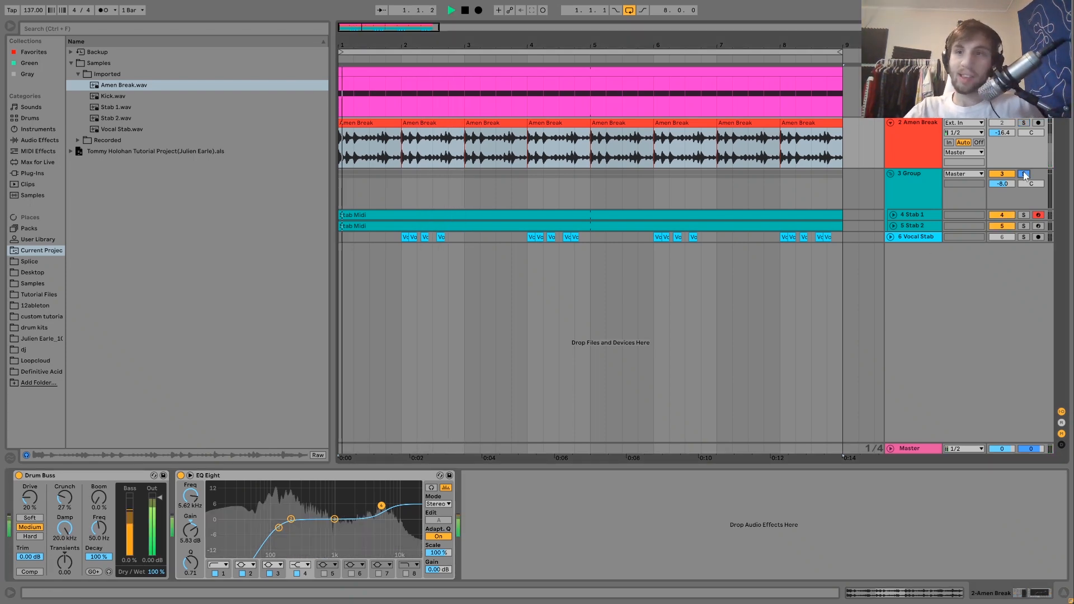
pyautogui.click(918, 188)
pyautogui.write('STab')
pyautogui.press('Return')
pyautogui.hotkey('ctrl', 'r')
pyautogui.press('Left')
pyautogui.press('Left')
pyautogui.press('BackSpace')
pyautogui.write('t')
pyautogui.press('Return')
pyautogui.press('space')
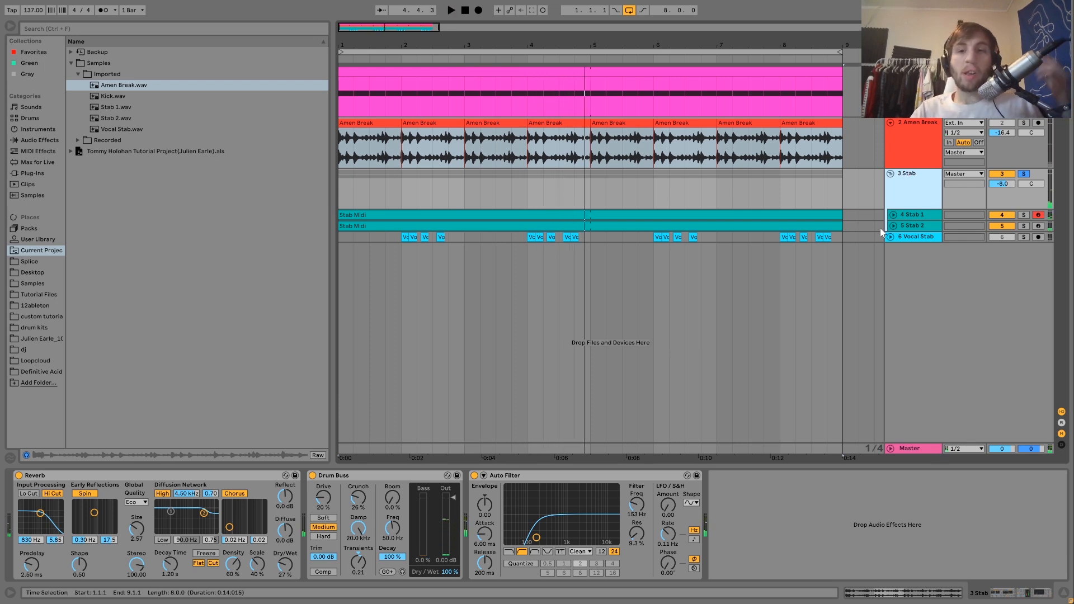
# - Solo the Stab 1 track, play it, and unfold the track to show its MIDI clip
pyautogui.click(906, 216)
pyautogui.click(1023, 216)
pyautogui.press('space')
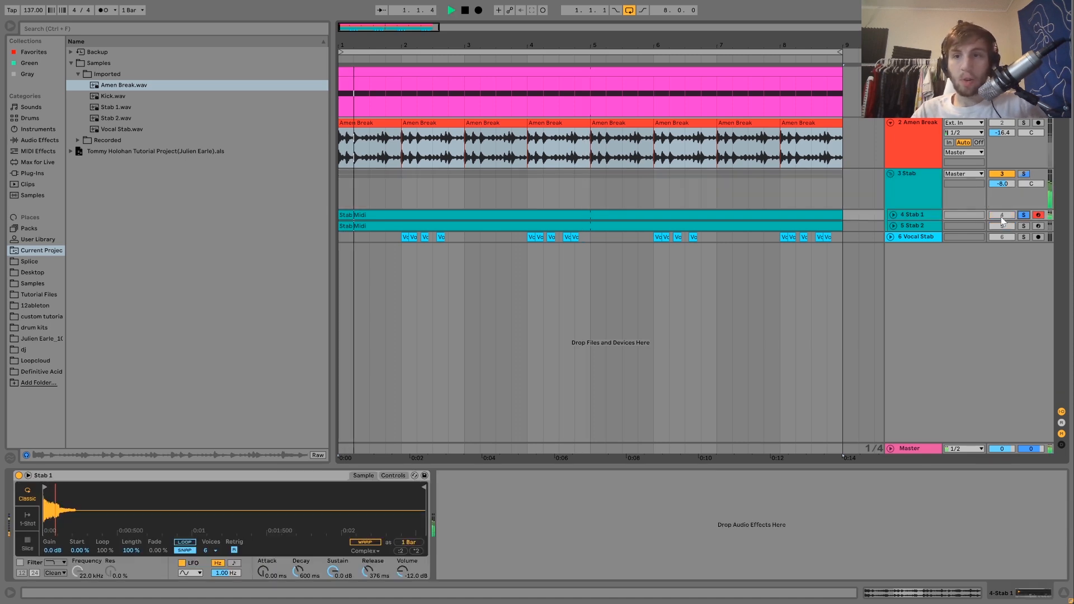
pyautogui.click(893, 215)
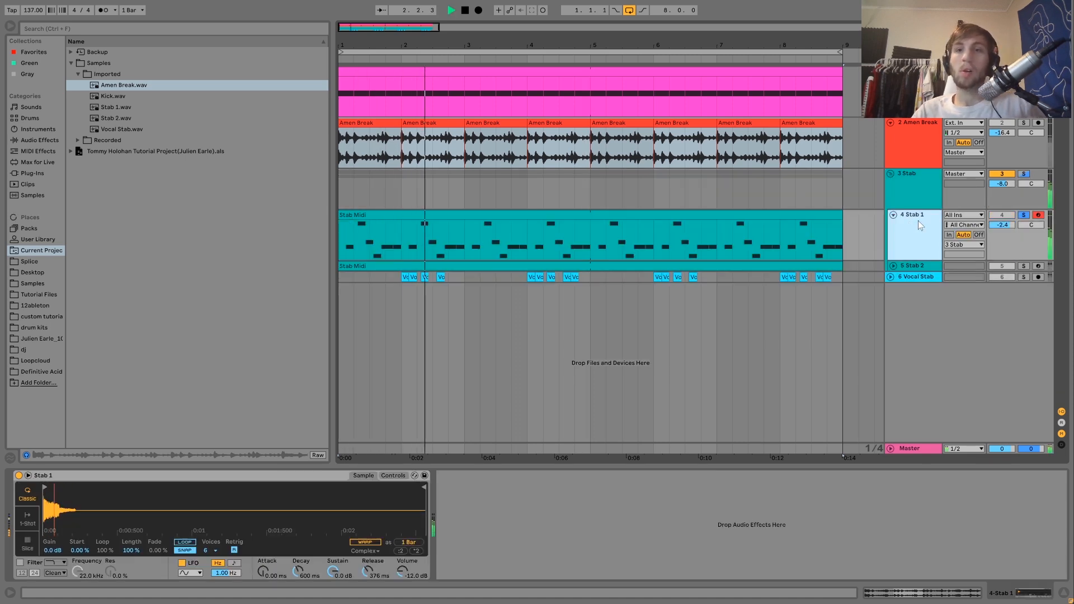
pyautogui.press('space')
# - Audition the Stab 2 track, then unfold it and show its instrument
pyautogui.click(1022, 266)
pyautogui.click(1023, 266)
pyautogui.press('space')
pyautogui.click(894, 266)
pyautogui.click(910, 269)
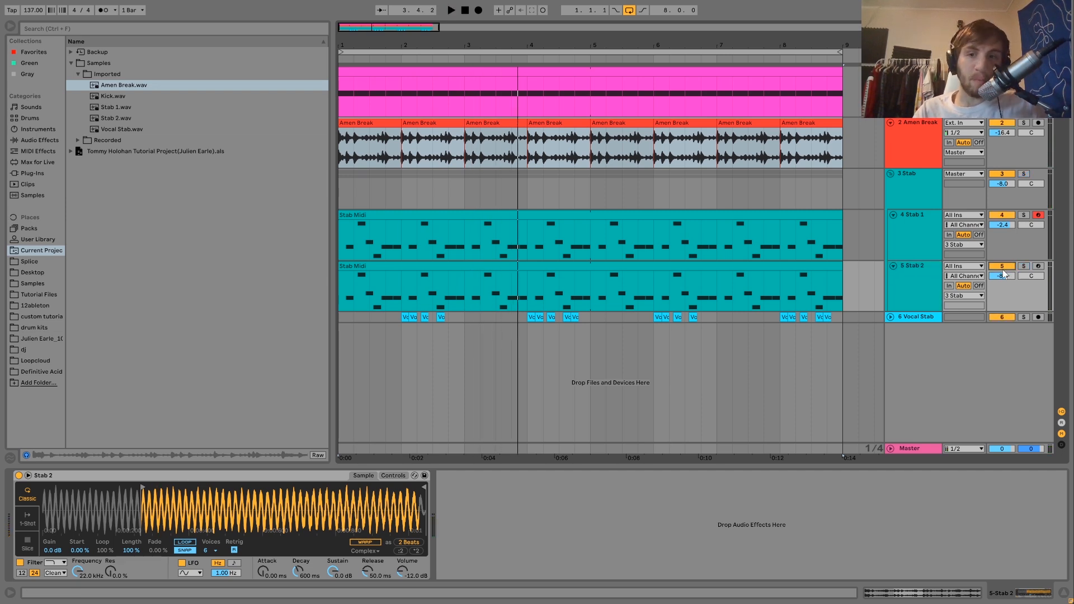
# - Play the full mix with nothing soloed and the Stab 2 track selected
pyautogui.press('space')
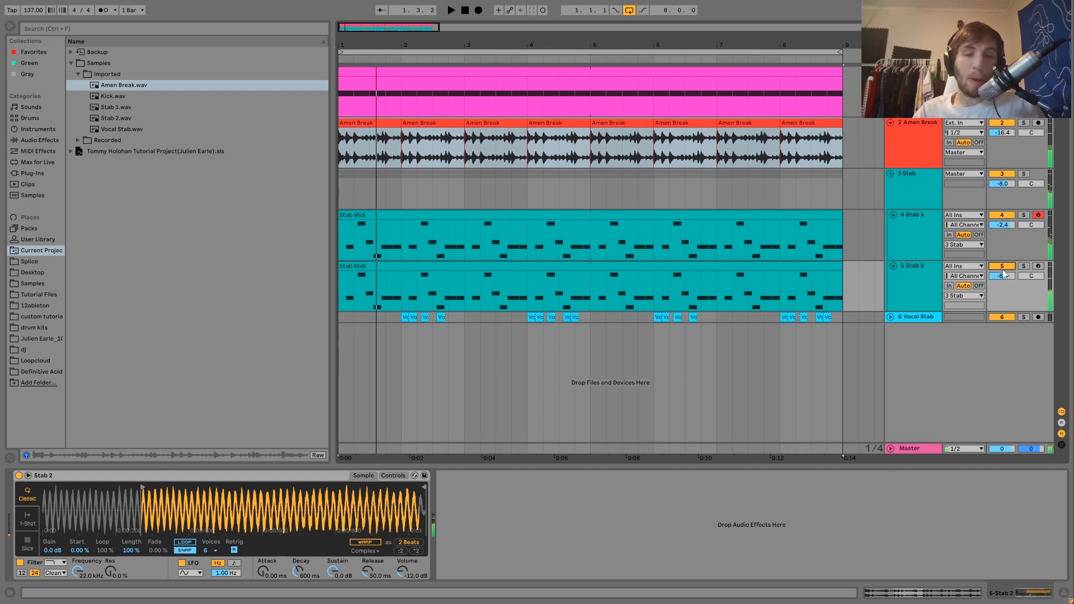
pyautogui.press('space')
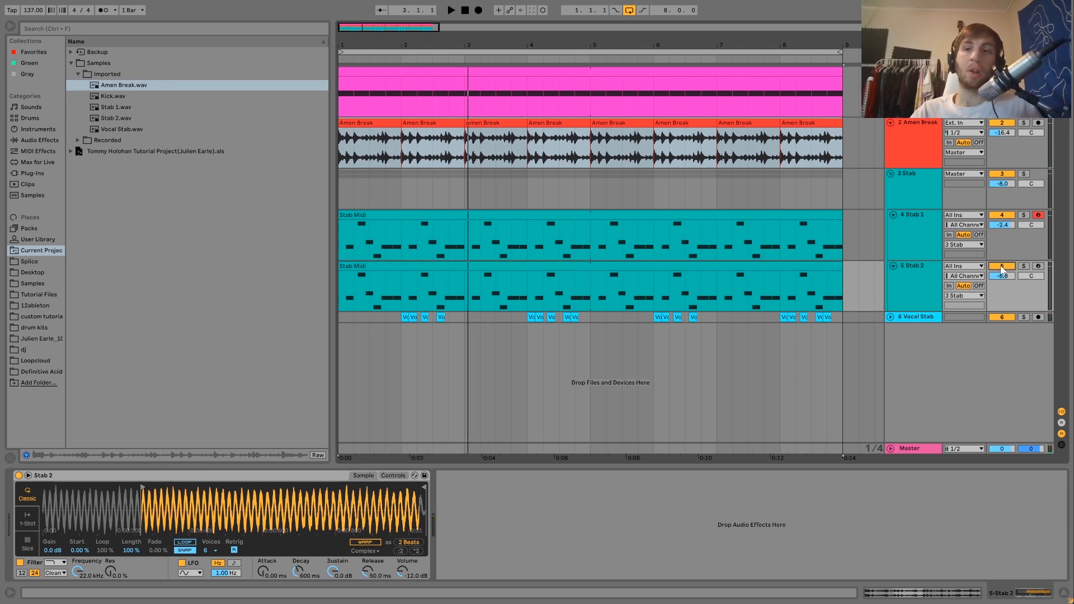
pyautogui.click(918, 276)
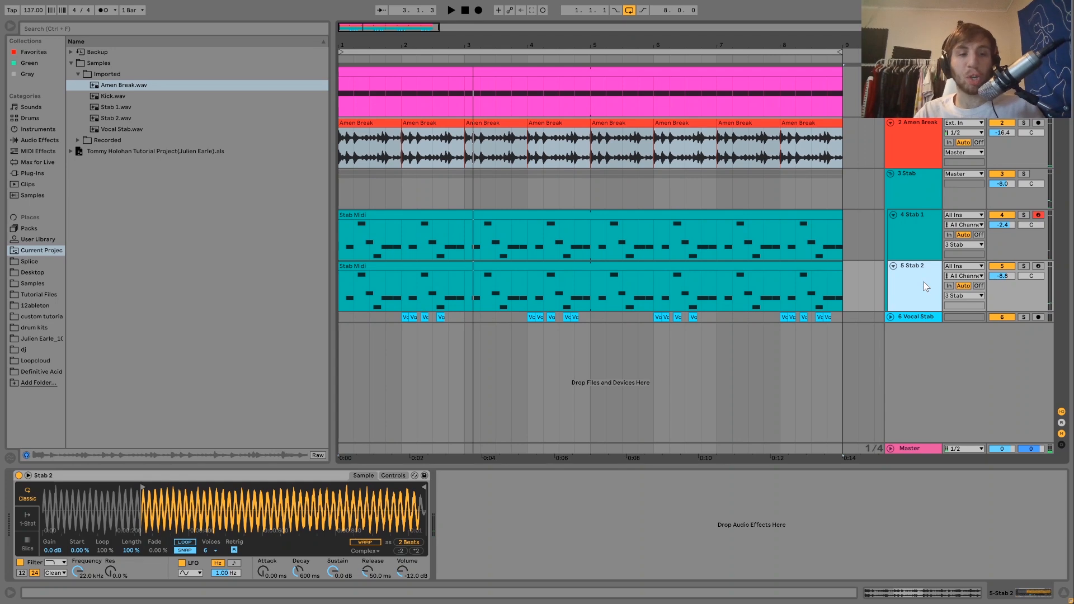
pyautogui.press('space')
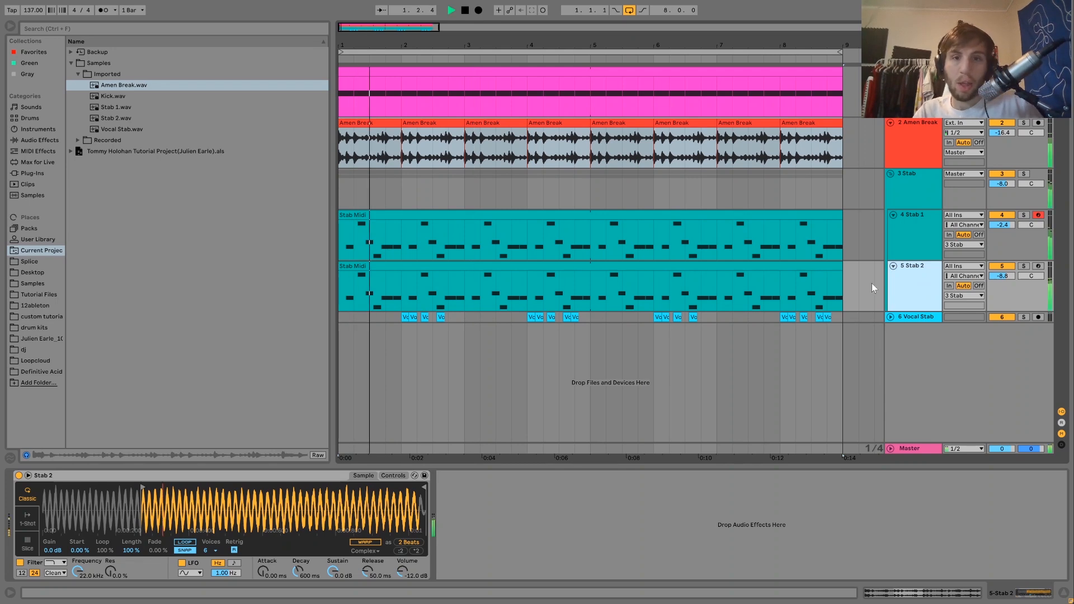
# - Open the notes of the Stab 1 MIDI clip and play the pattern with the Stab group soloed
pyautogui.doubleClick(783, 218)
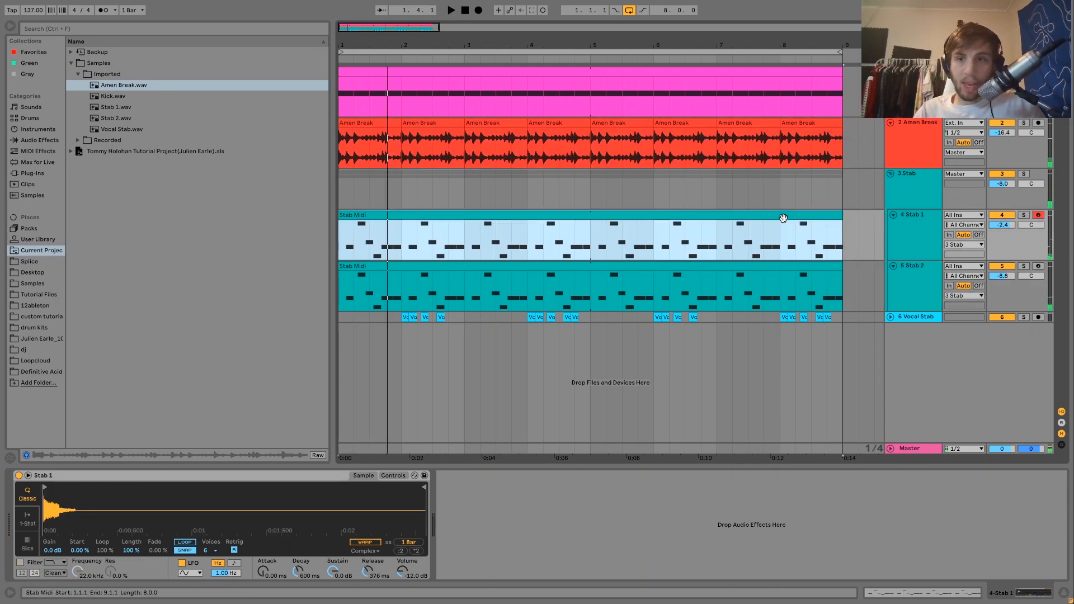
pyautogui.click(1024, 174)
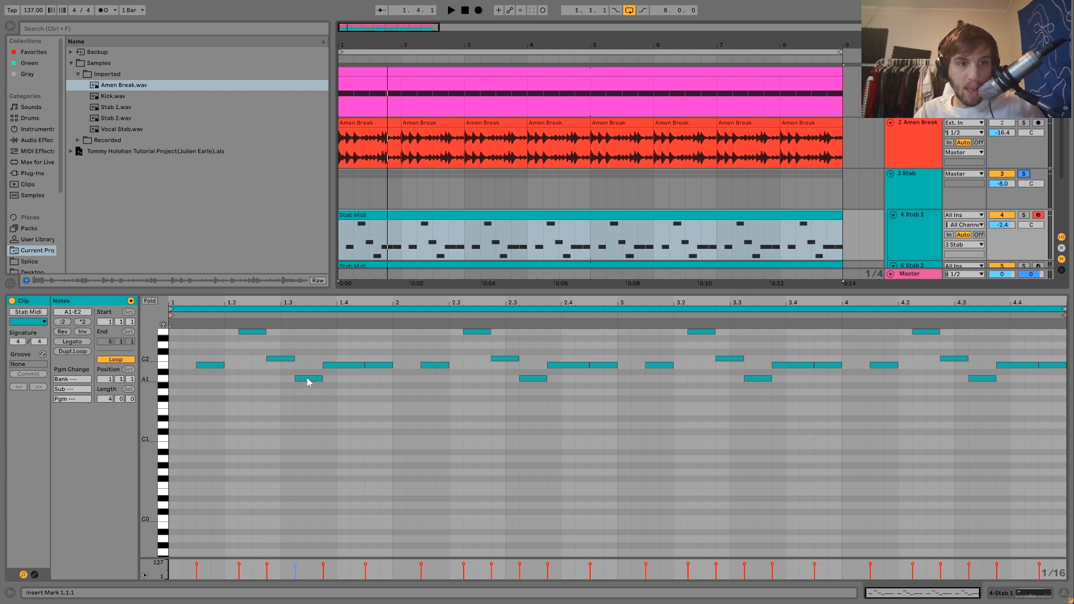
pyautogui.press('space')
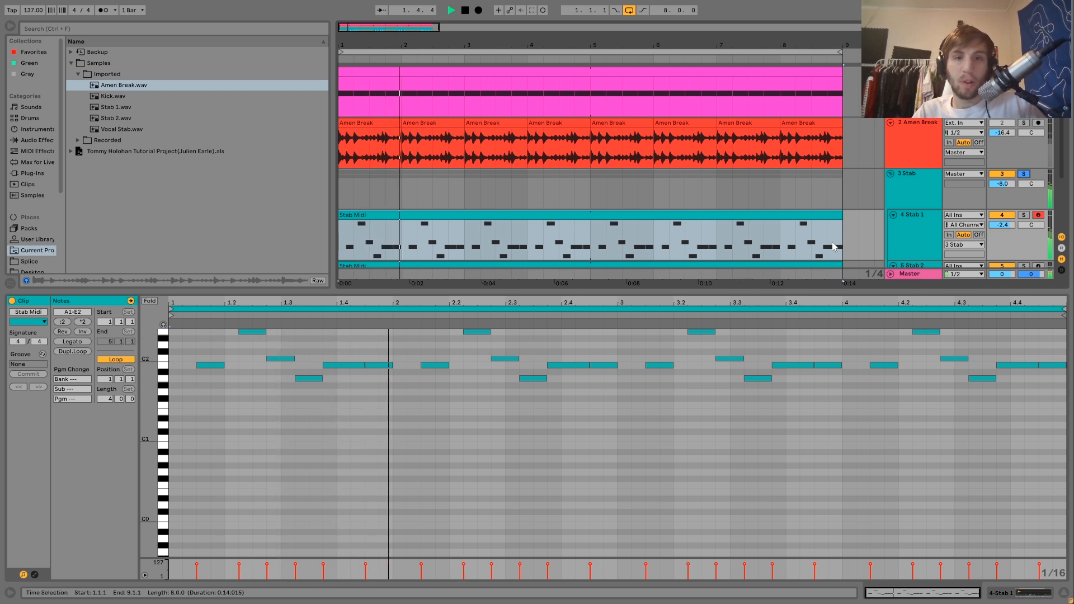
pyautogui.press('space')
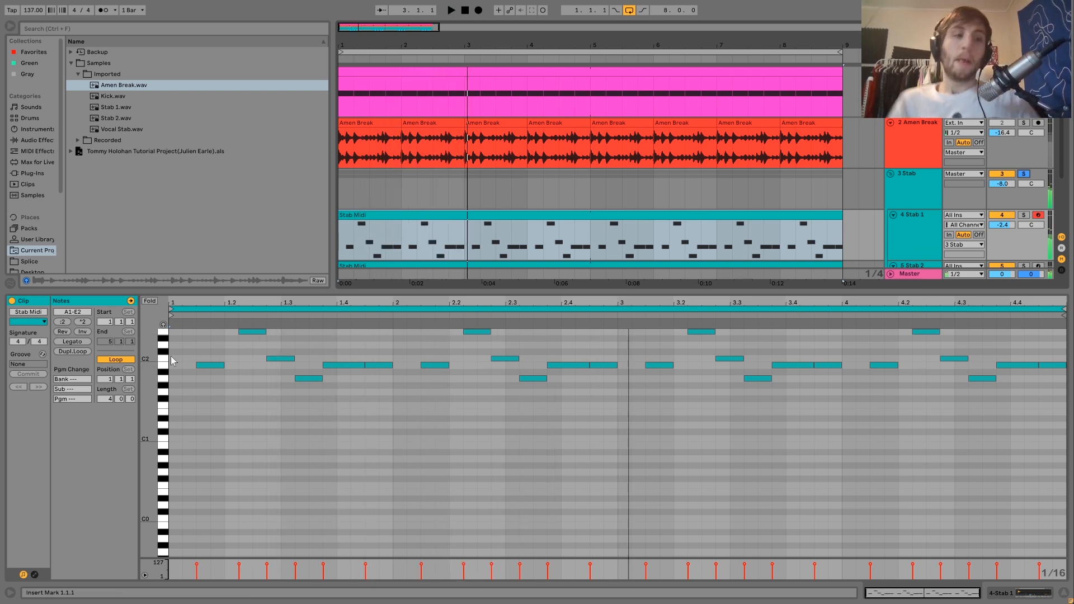
# - Show the Stab 1 track's instrument, solo the track and play the first stab alone
pyautogui.click(908, 231)
pyautogui.press('space')
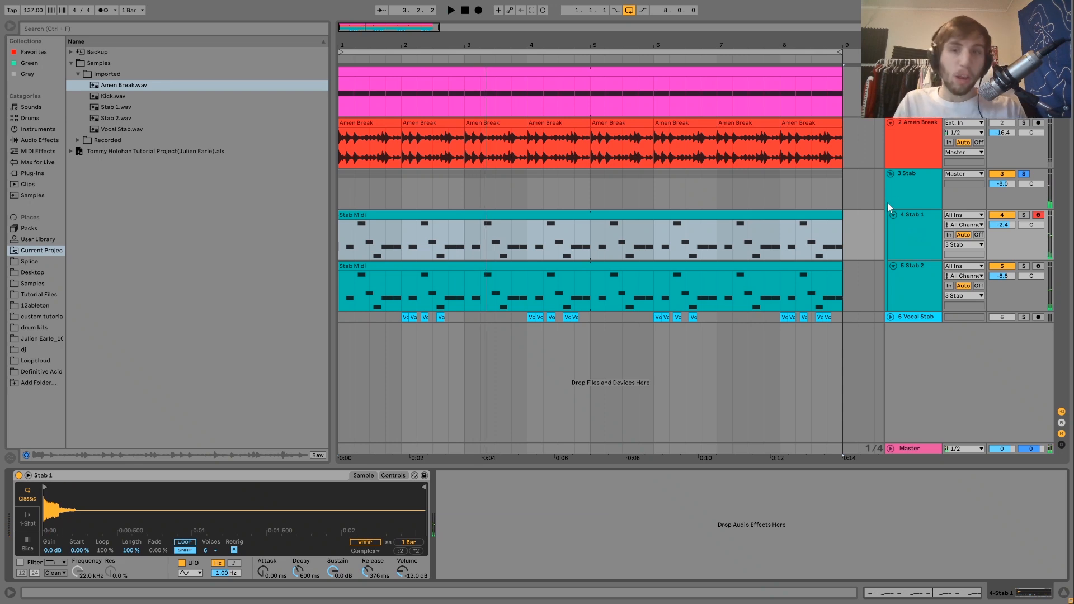
pyautogui.click(913, 231)
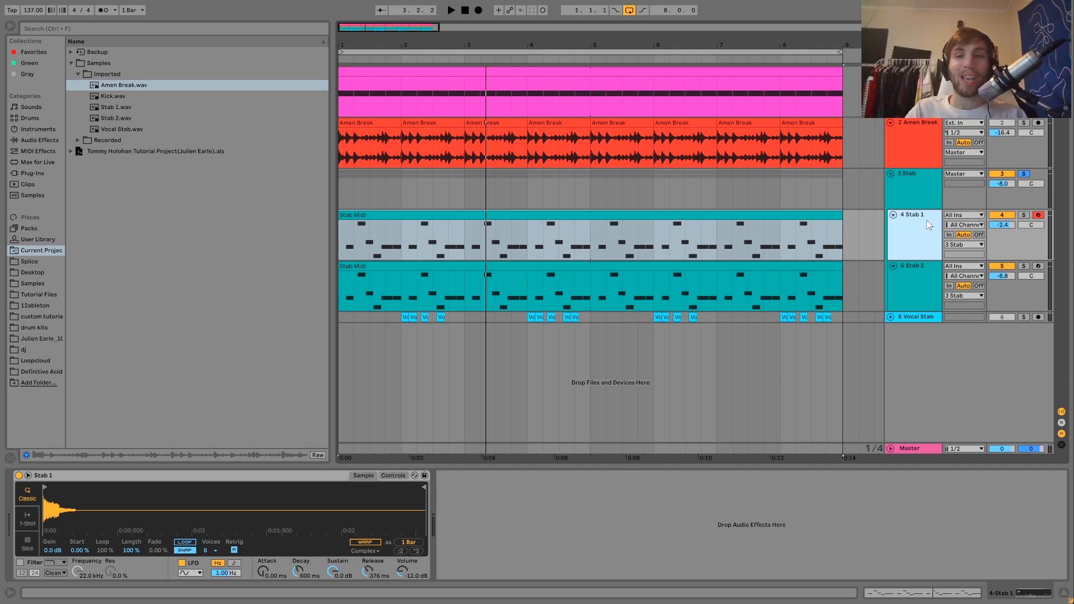
pyautogui.click(1026, 215)
pyautogui.press('space')
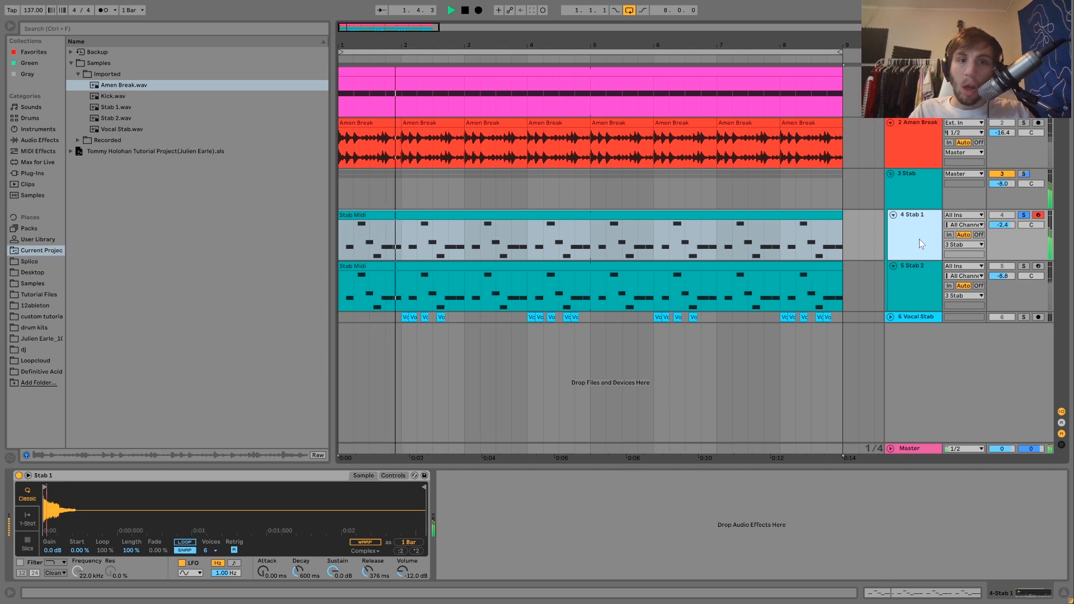
# - Add Stab 2 to the solo, play both stabs together, and show Stab 2's instrument
pyautogui.click(1025, 270)
pyautogui.click(1024, 268)
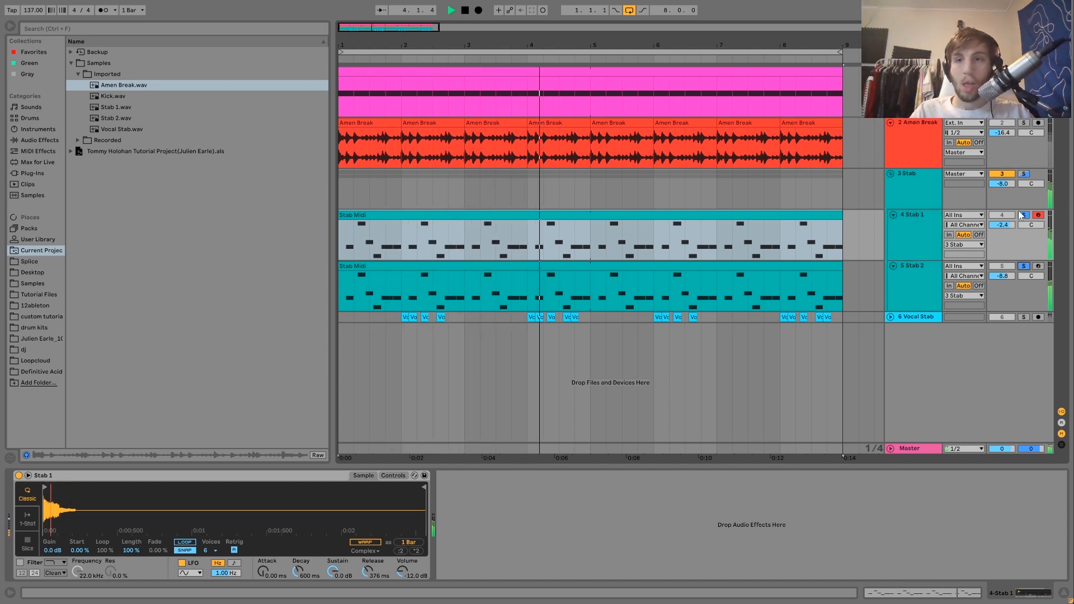
pyautogui.click(912, 291)
pyautogui.press('space')
pyautogui.keyDown('ctrl'); pyautogui.click(1023, 216); pyautogui.keyUp('ctrl')
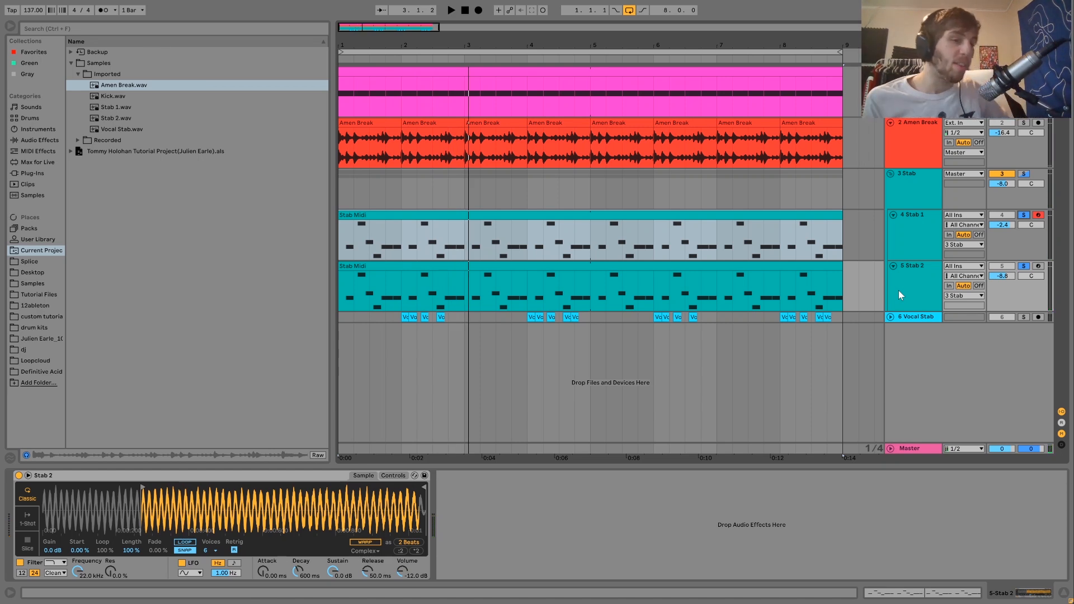
pyautogui.press('space')
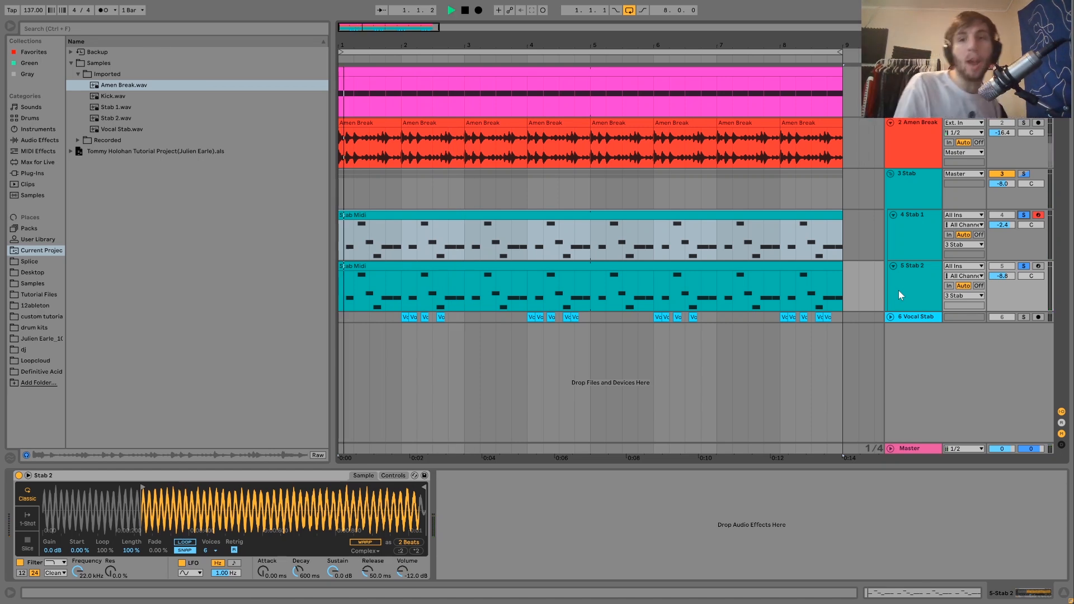
# - Show the Stab group's effects, solo the group instead of its individual tracks, and play it
pyautogui.click(904, 205)
pyautogui.press('space')
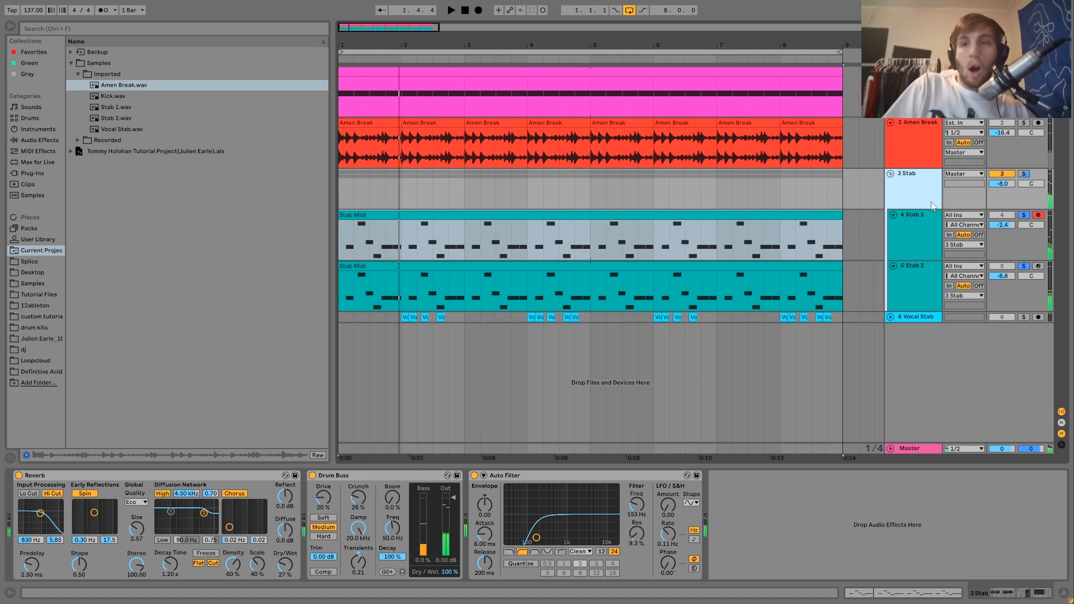
pyautogui.click(1024, 175)
pyautogui.press('space')
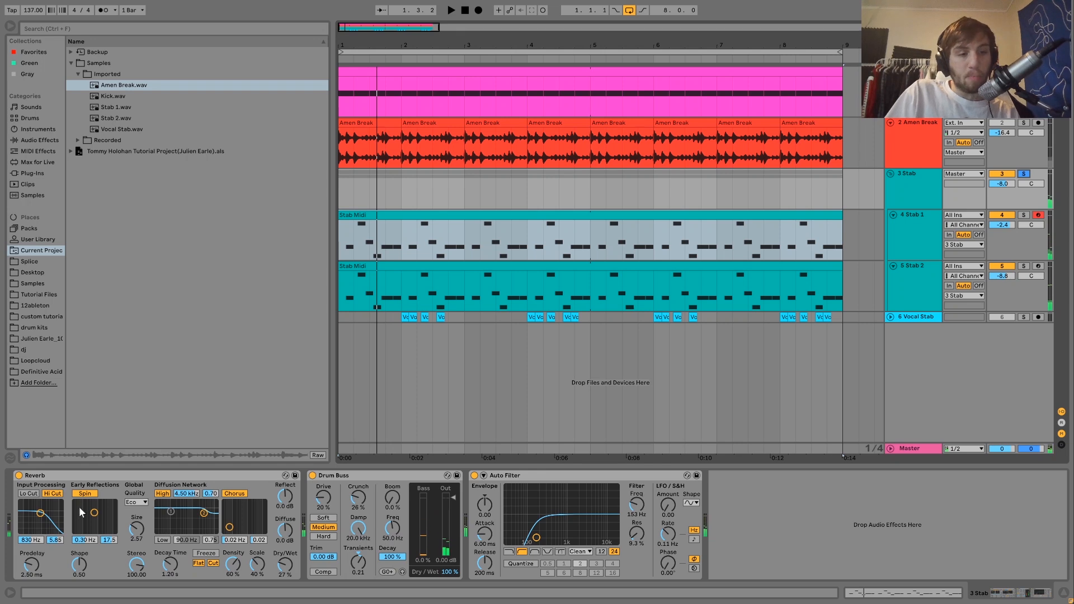
# - Play the Stab group with its Reverb bypassed, and turn the Reverb back on to compare
pyautogui.click(18, 476)
pyautogui.press('space')
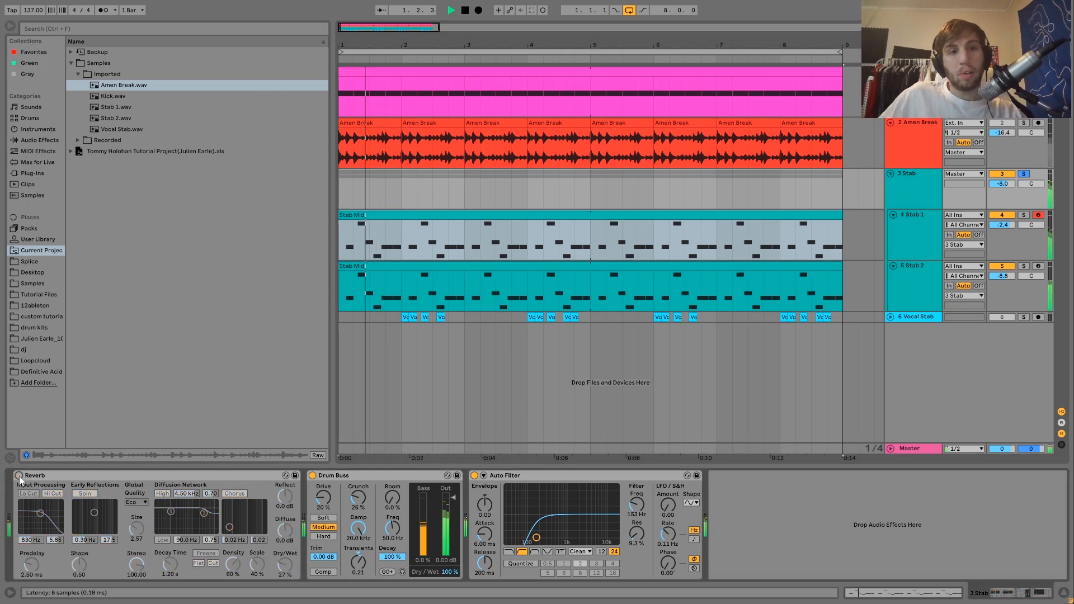
pyautogui.click(19, 475)
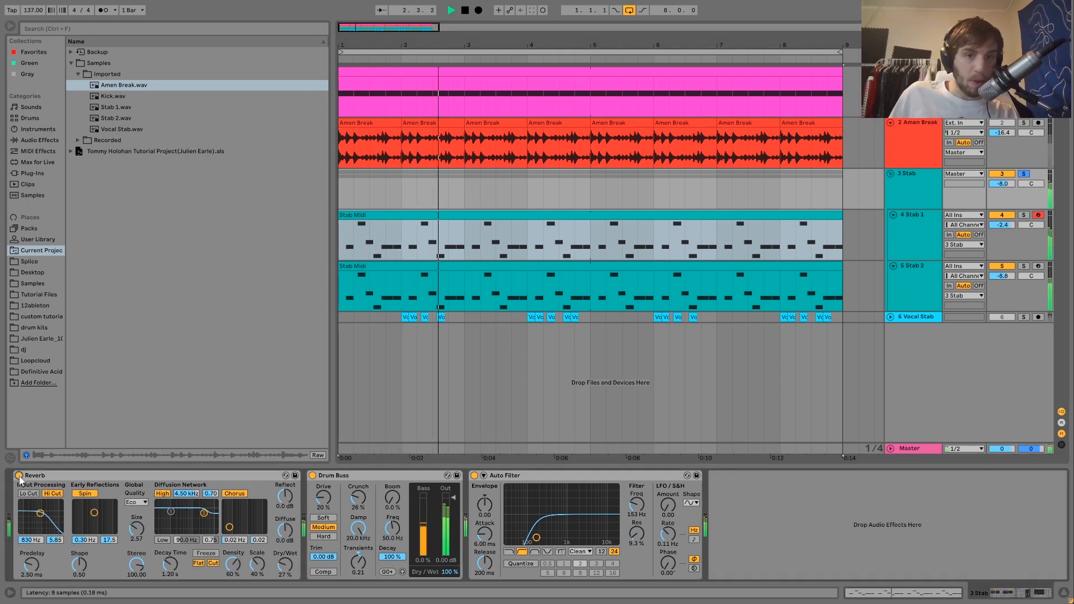
pyautogui.press('space')
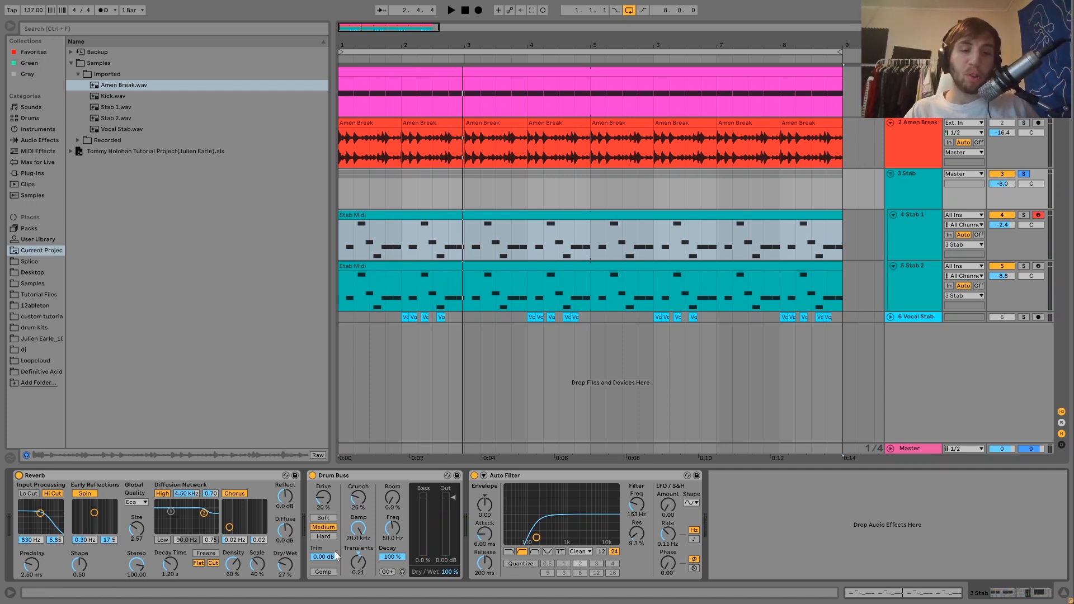
# - Play the Stab group with its Drum Buss bypassed, and turn the Drum Buss back on to compare
pyautogui.click(312, 476)
pyautogui.press('space')
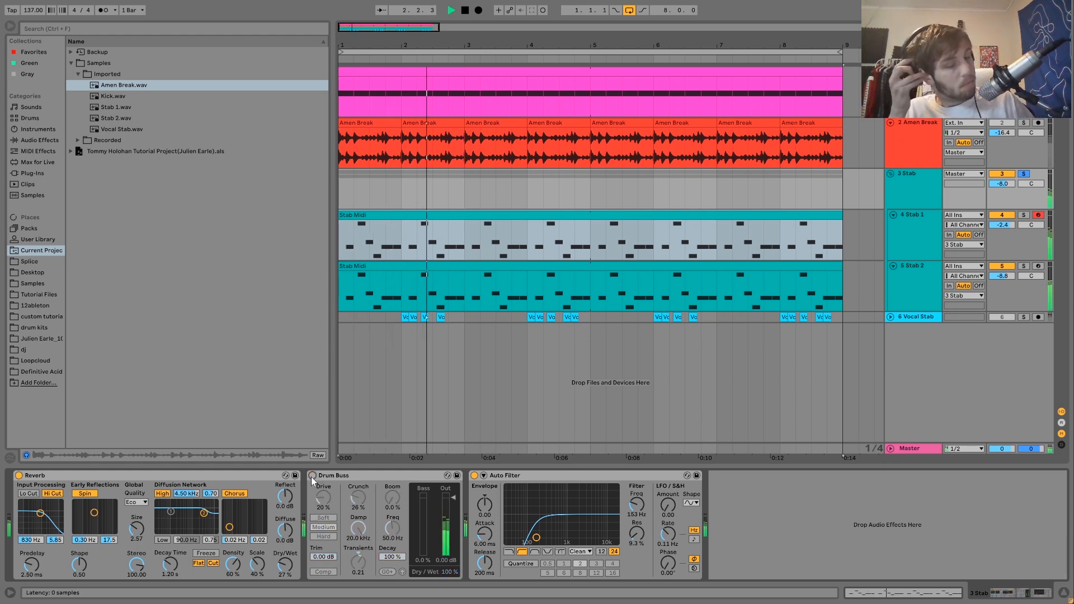
pyautogui.click(311, 476)
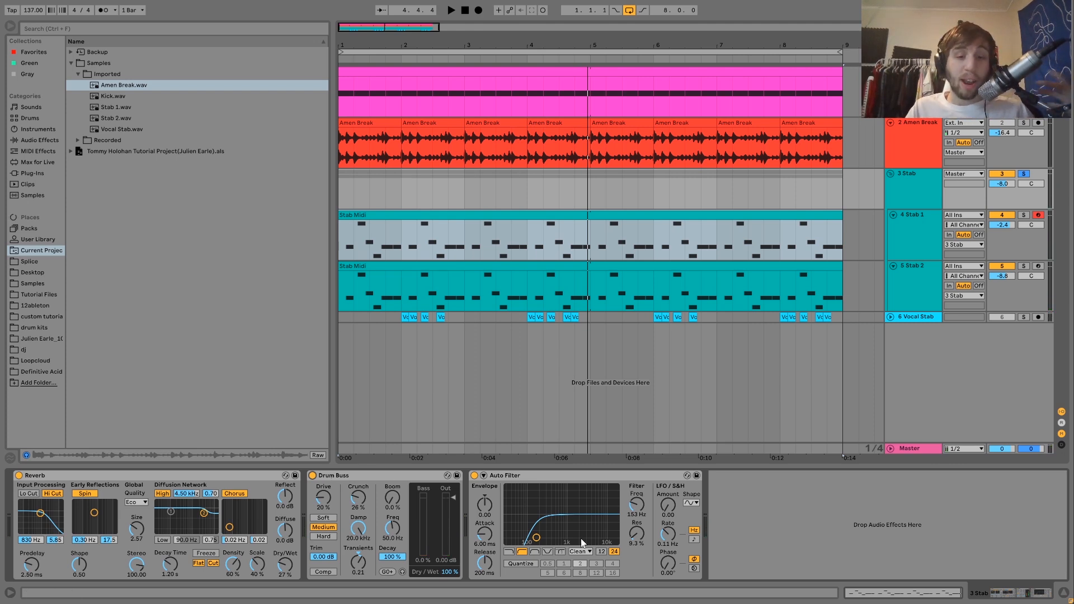
# - Play the Stab group with its Auto Filter bypassed, and turn the filter back on to compare
pyautogui.click(474, 476)
pyautogui.press('space')
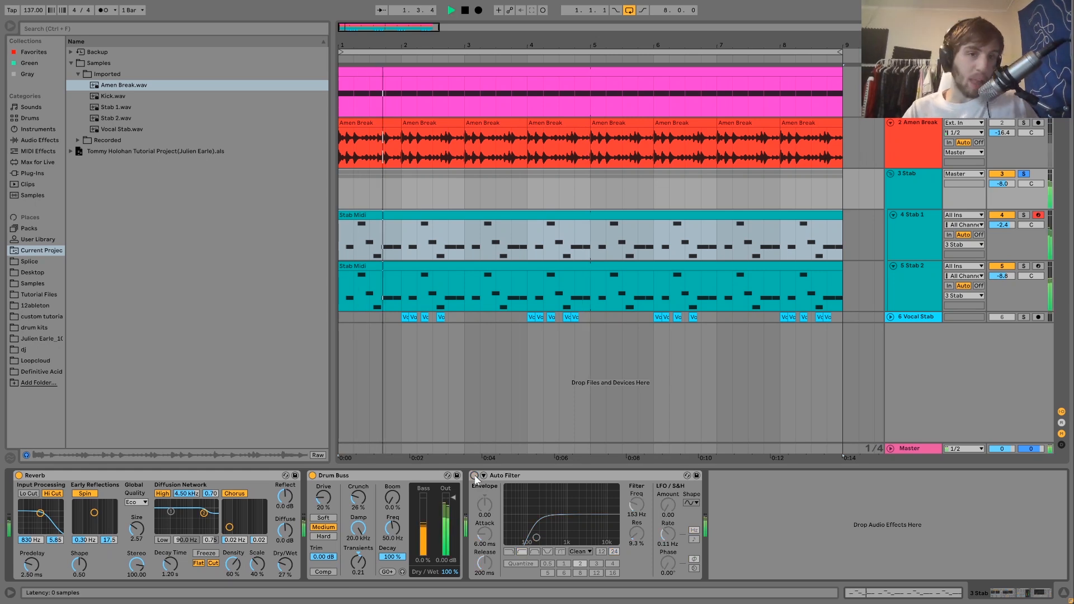
pyautogui.press('space')
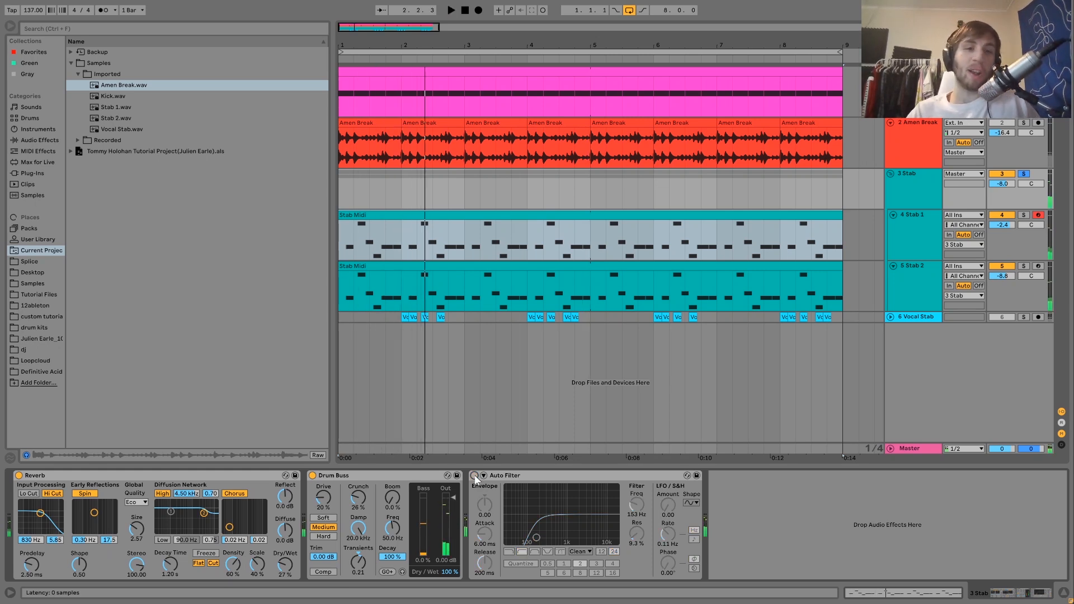
pyautogui.press('space')
pyautogui.click(475, 476)
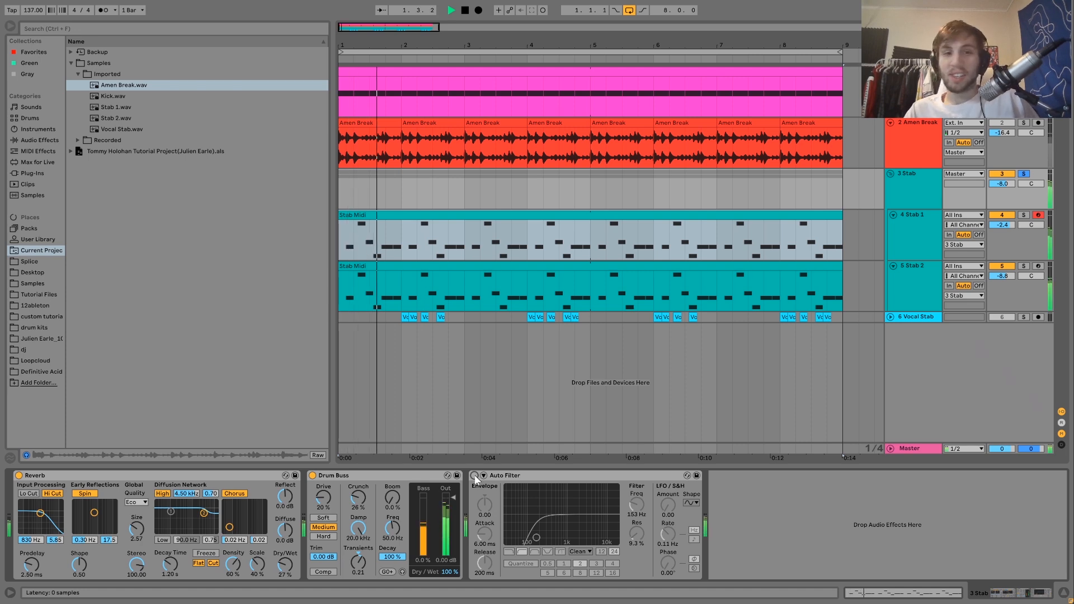
pyautogui.press('space')
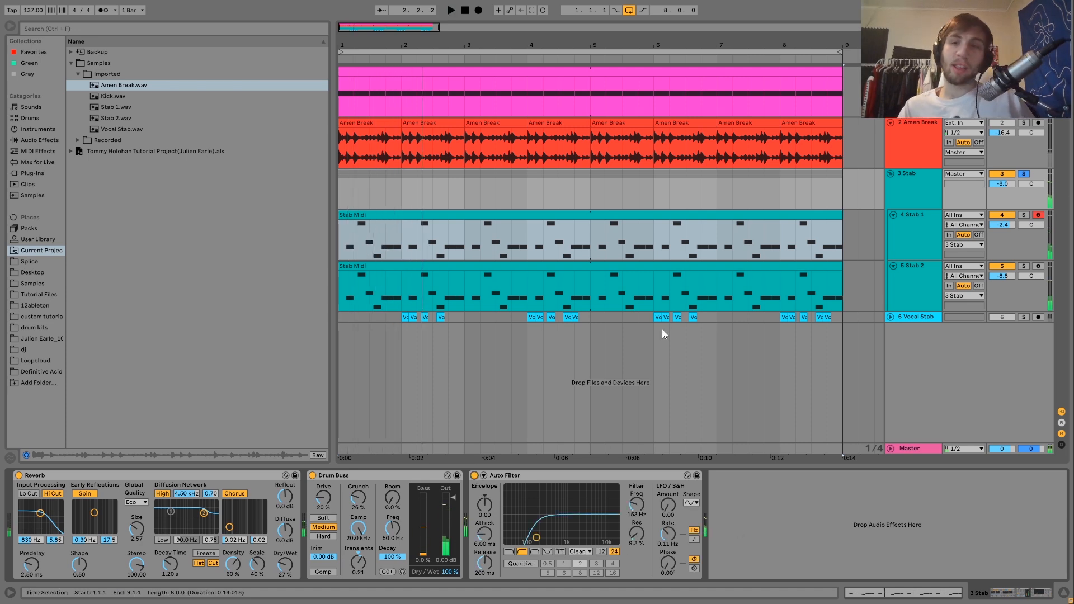
pyautogui.press('space')
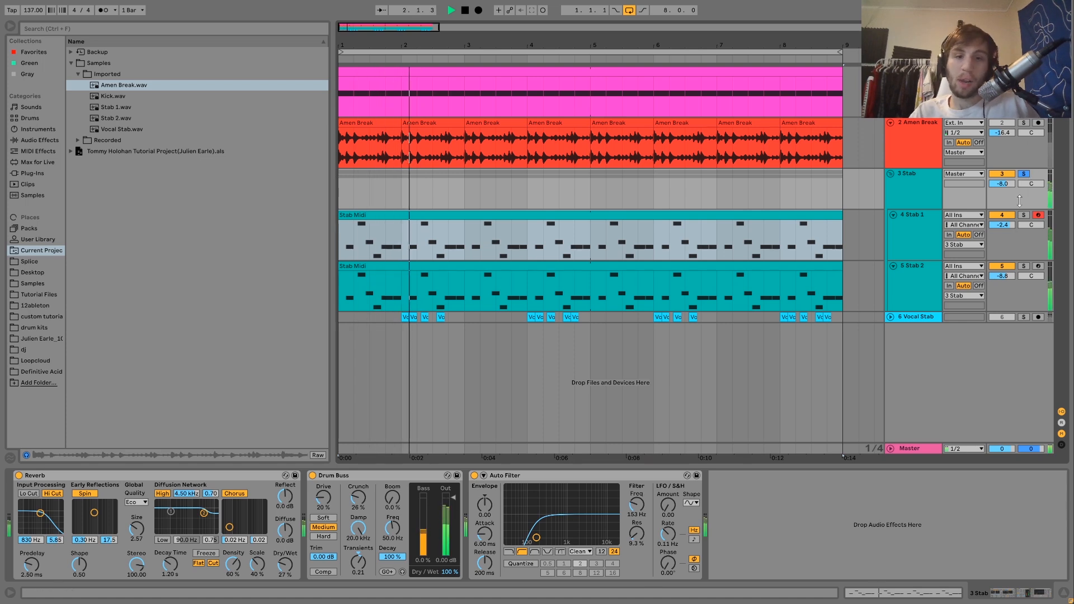
# - Stop the Stab group, solo the Vocal Stab track instead, unfold it, and play it from bar 2
pyautogui.press('space')
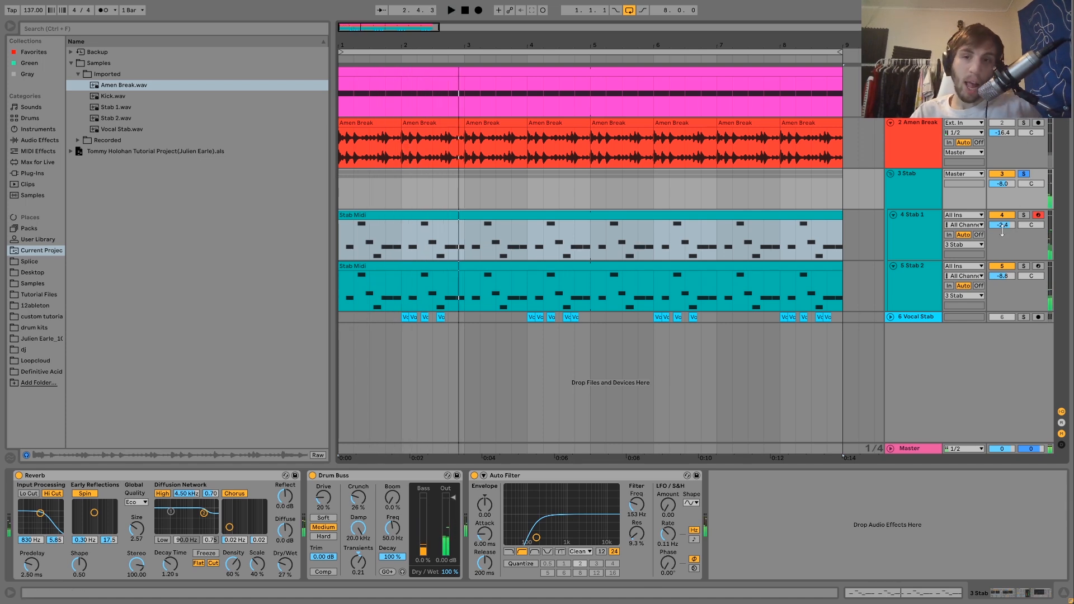
pyautogui.click(1025, 315)
pyautogui.click(921, 317)
pyautogui.click(890, 317)
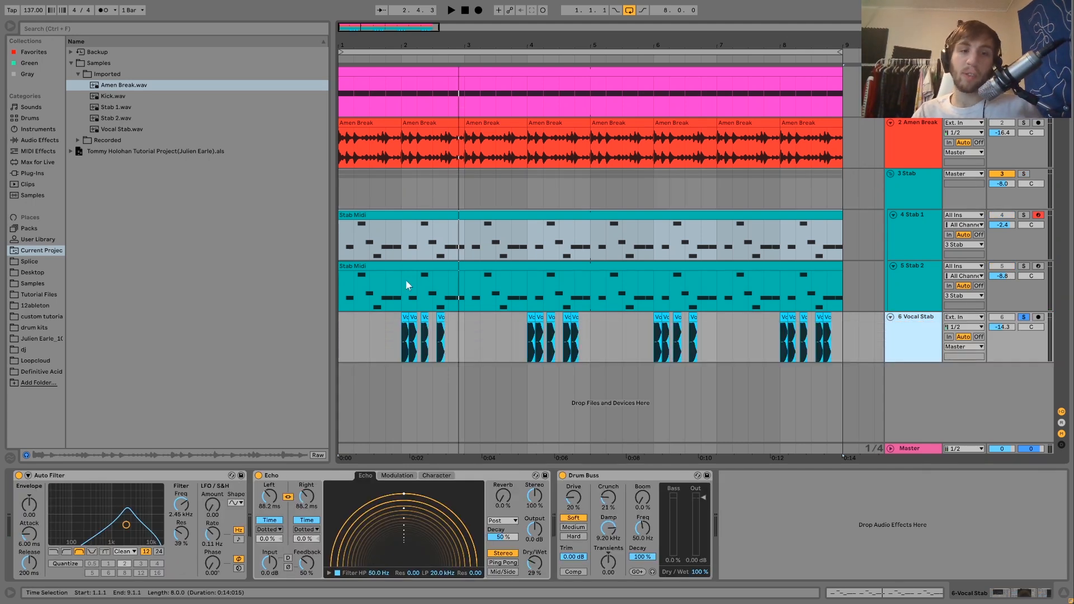
pyautogui.click(398, 345)
pyautogui.press('space')
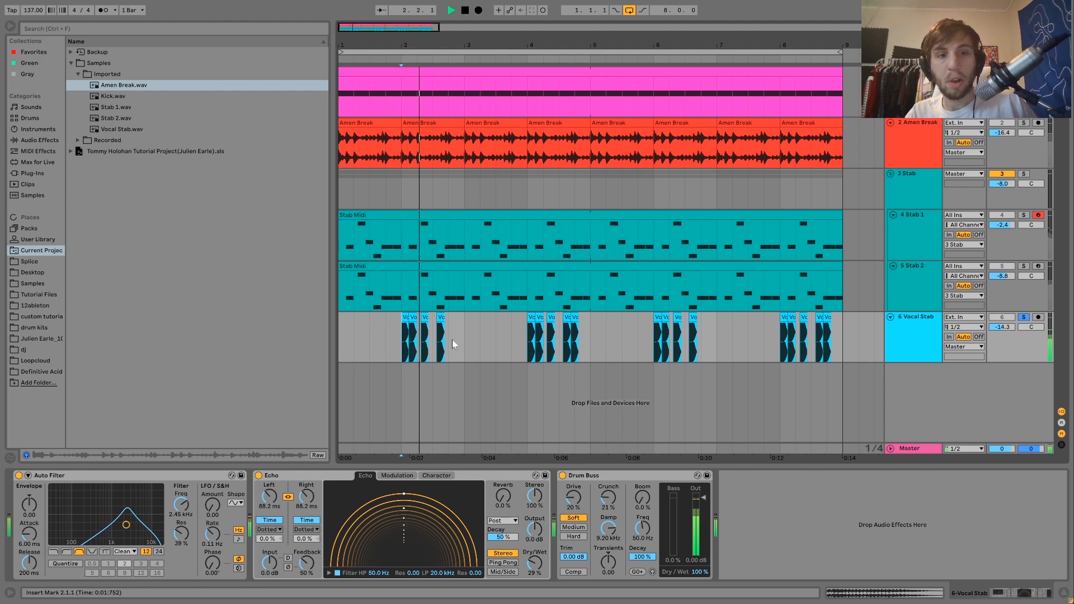
# - Play the Vocal Stab track within the full mix, solo it again, and replay it alone
pyautogui.click(1024, 317)
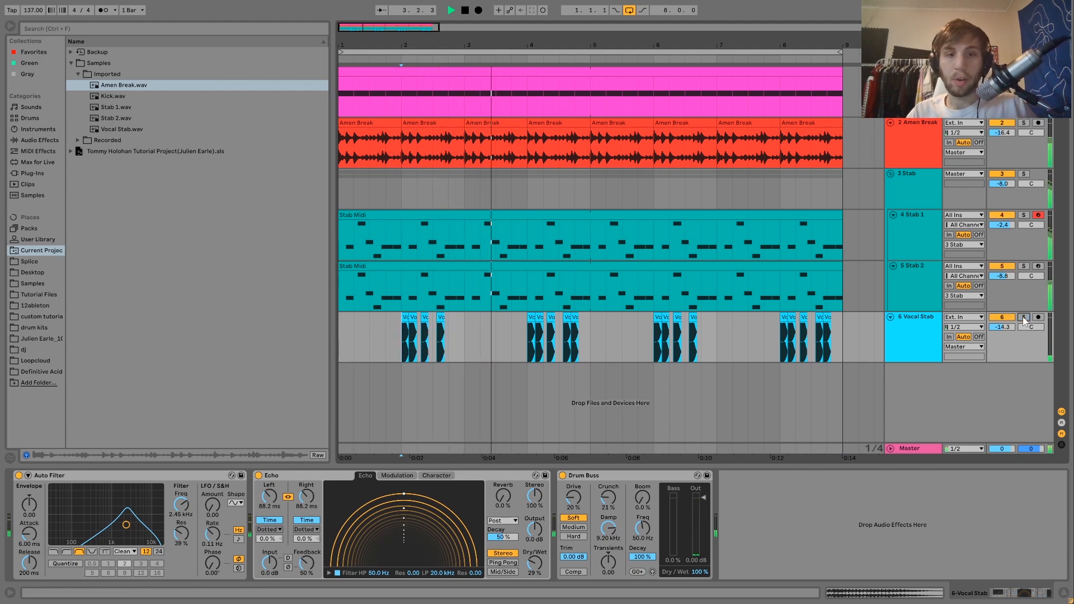
pyautogui.click(1024, 317)
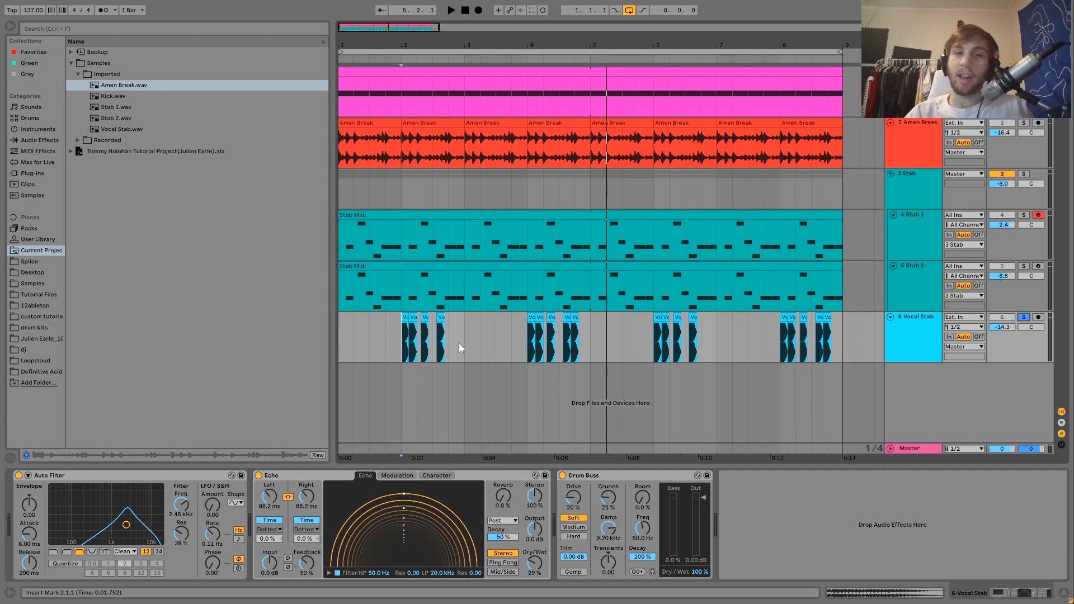
pyautogui.press('space')
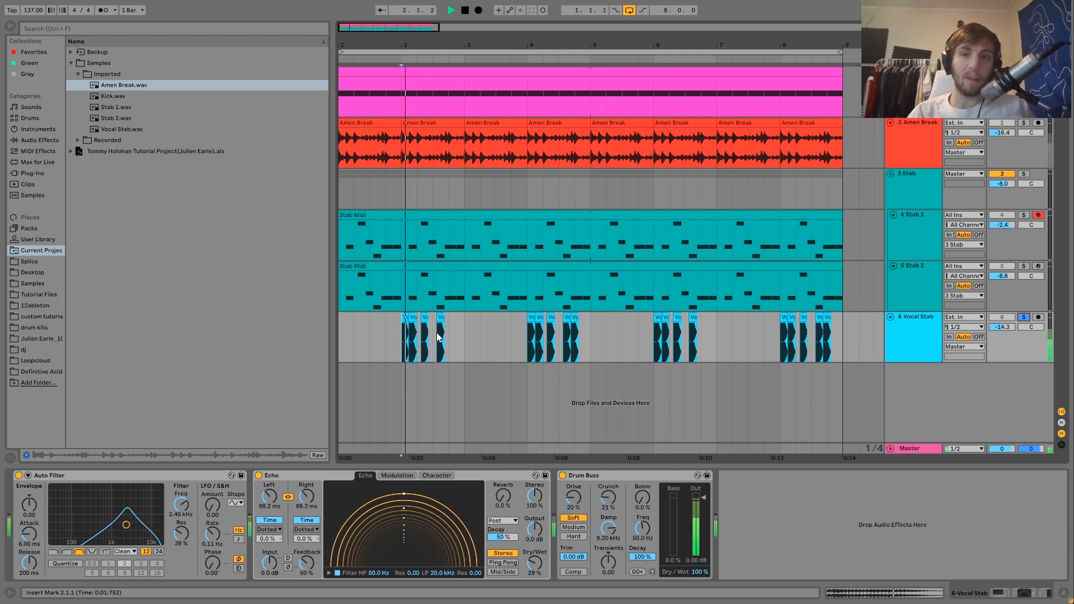
pyautogui.press('space')
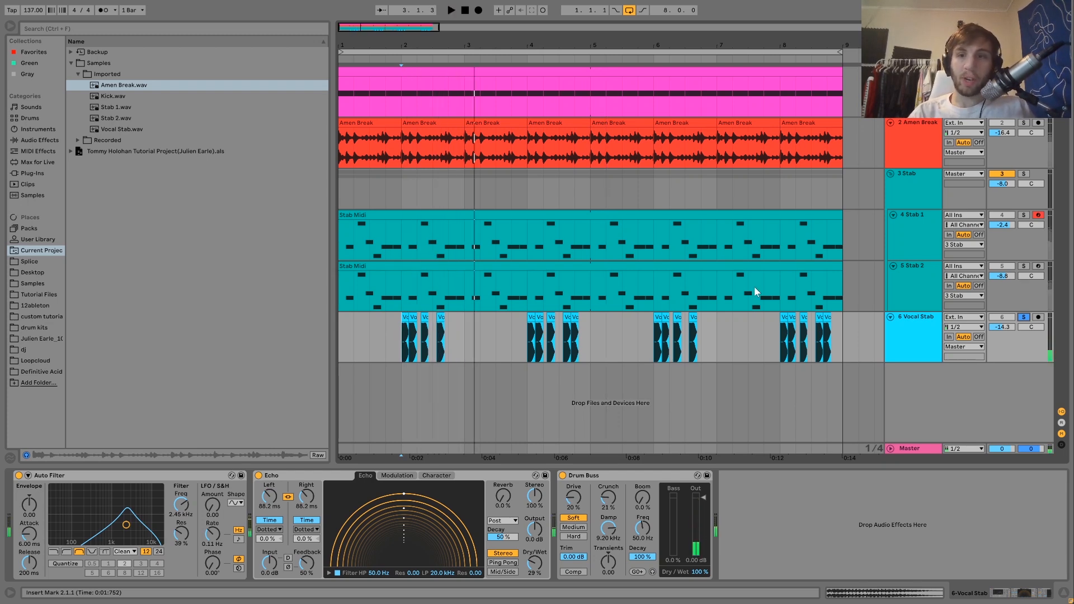
# - Preview the imported Vocal Stab.wav sample and select the first vocal clip at bar 2
pyautogui.click(911, 330)
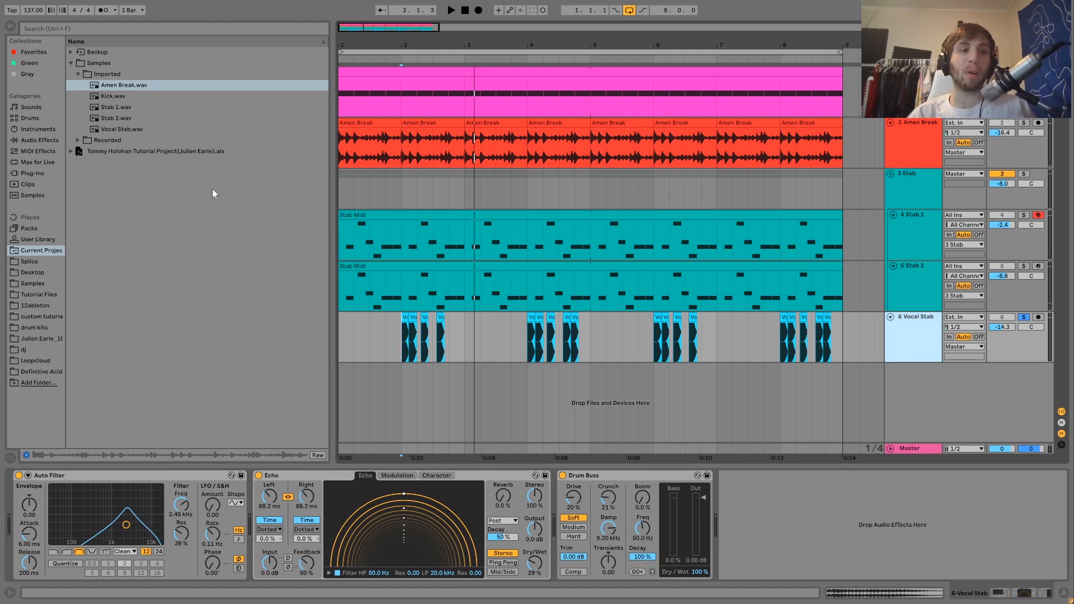
pyautogui.click(107, 129)
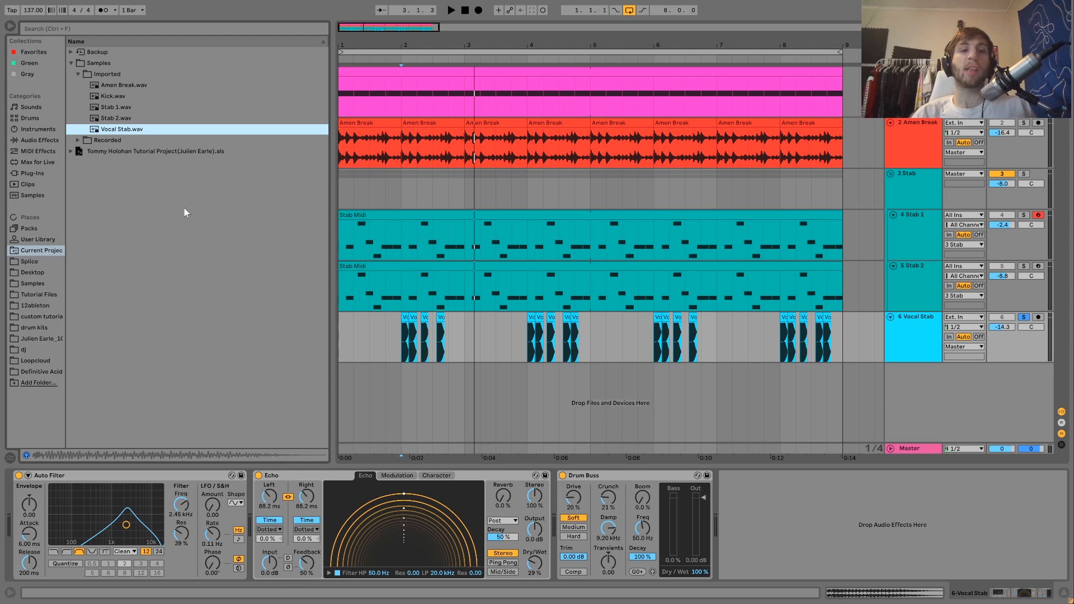
pyautogui.click(409, 328)
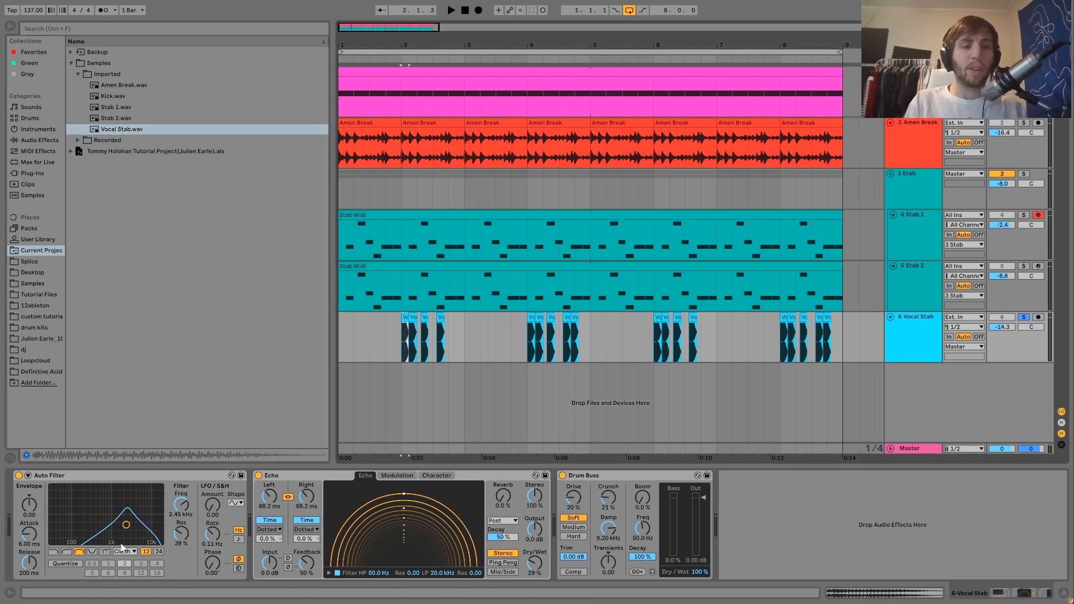
# - Play the soloed Vocal Stab track in short passes from bar 2 to hear its Auto Filter and Echo
pyautogui.press('space')
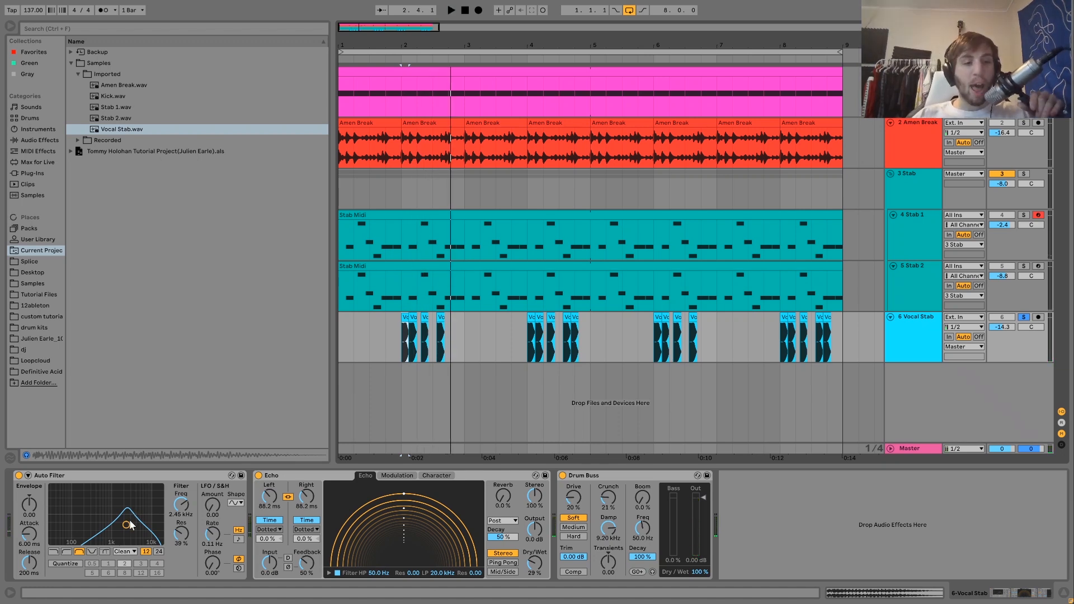
pyautogui.press('space')
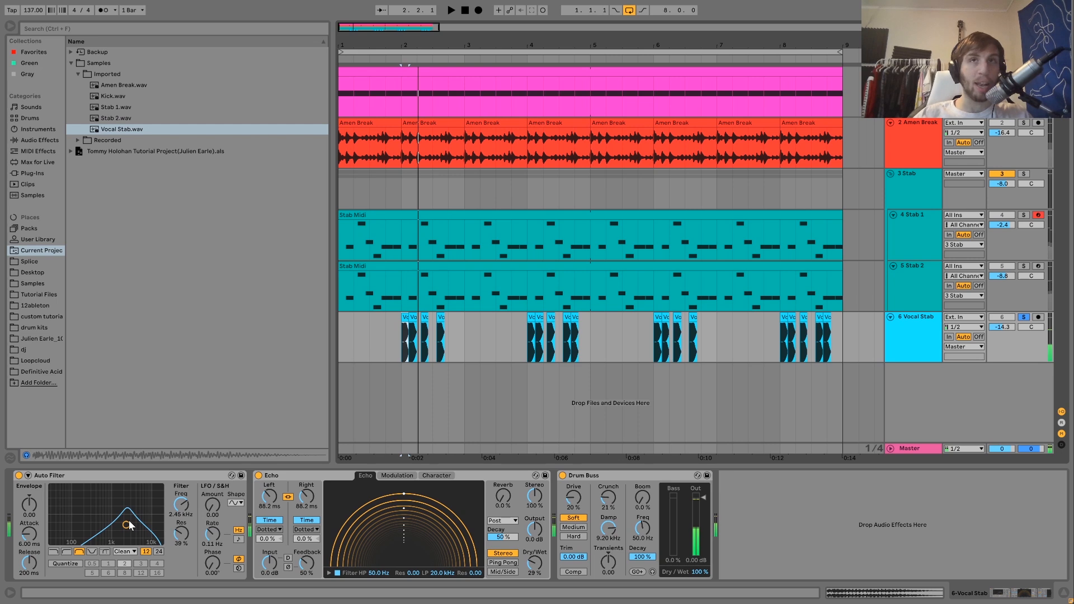
pyautogui.press('space')
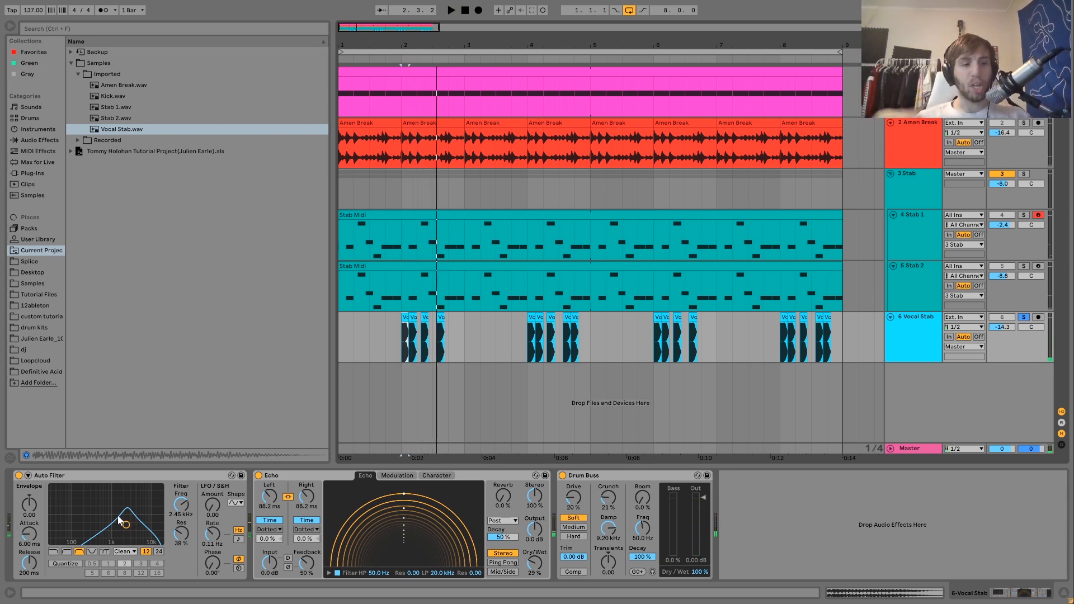
pyautogui.press('space')
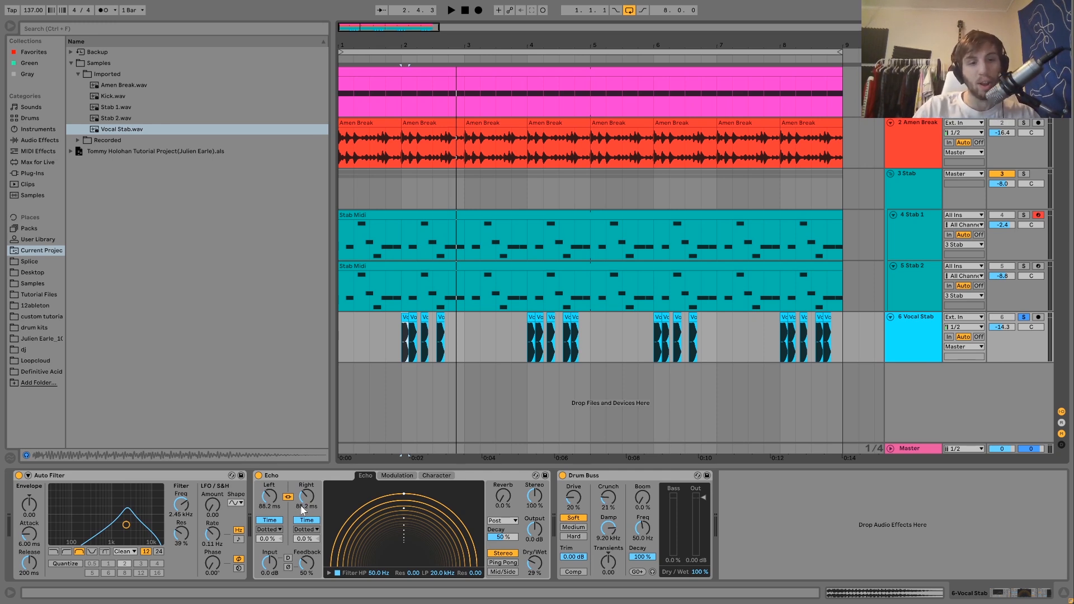
pyautogui.press('space')
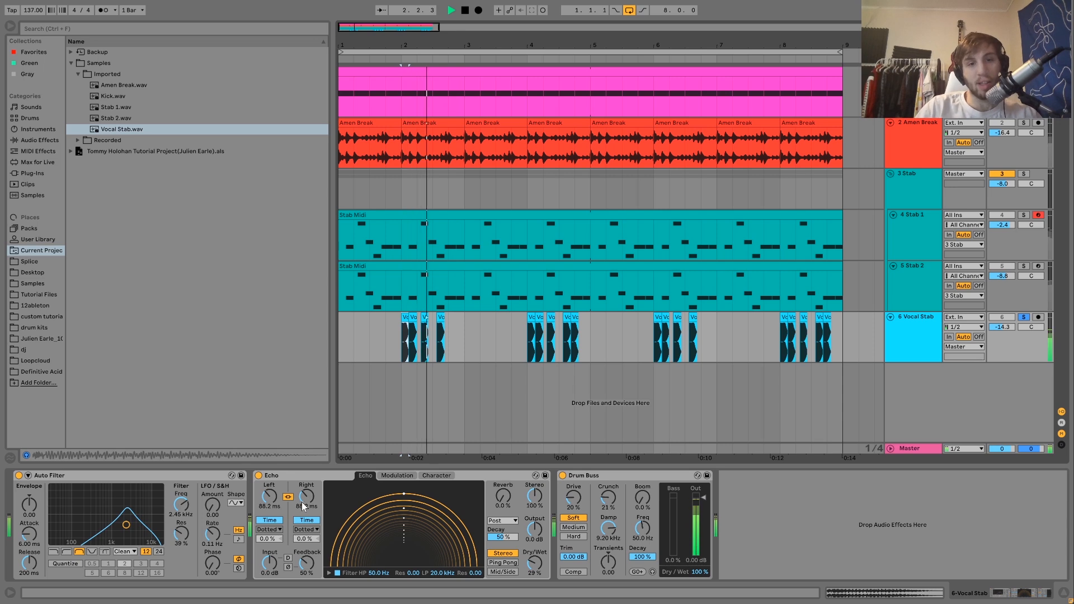
# - Take the Vocal Stab track out of solo and play it from bar 2 with the other tracks
pyautogui.press('space')
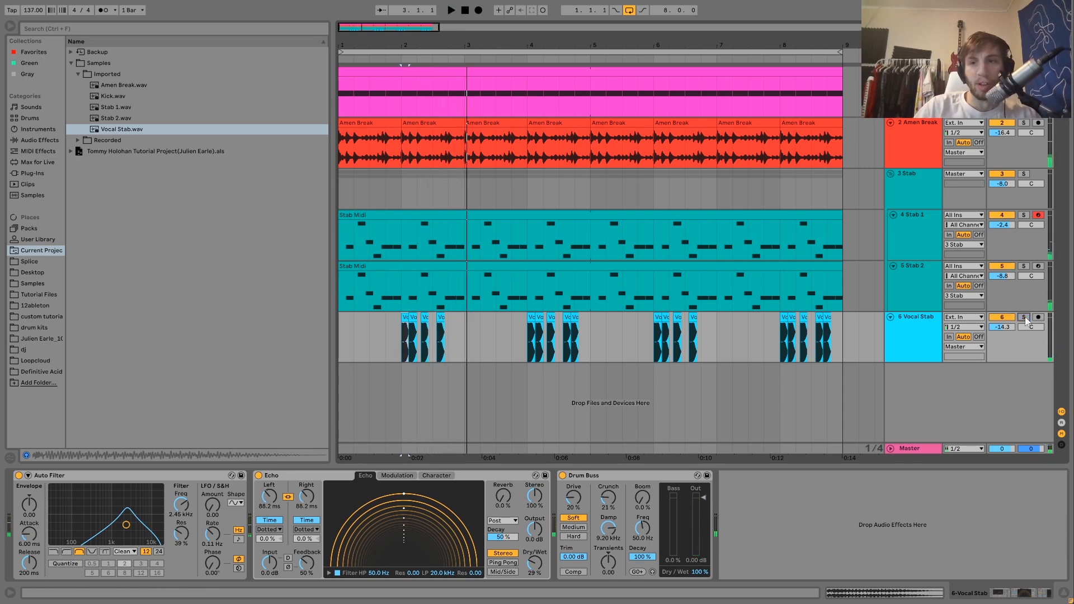
pyautogui.press('space')
pyautogui.press('space')
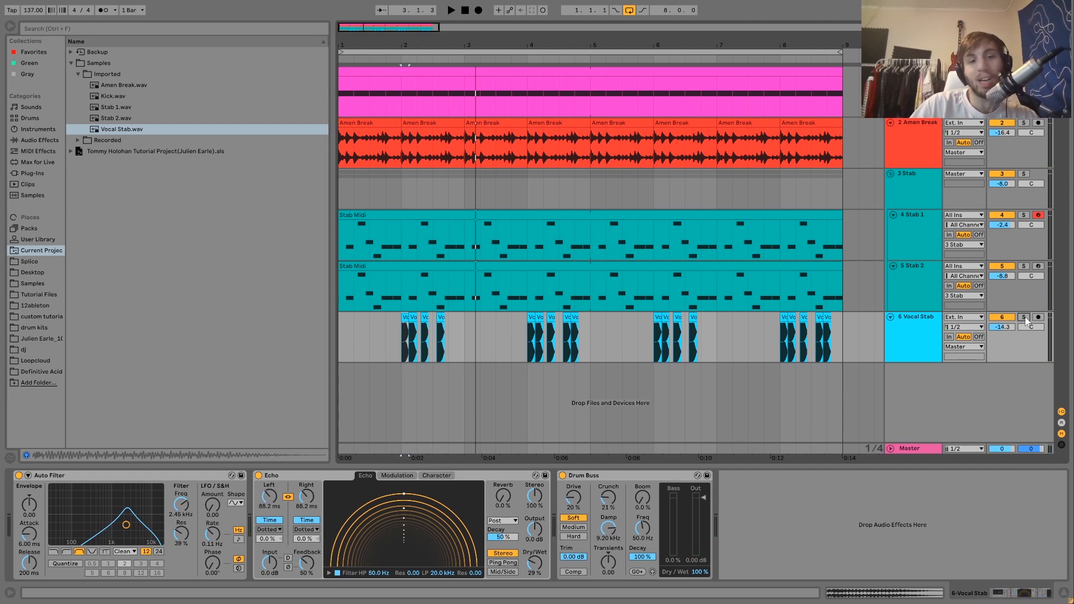
pyautogui.press('space')
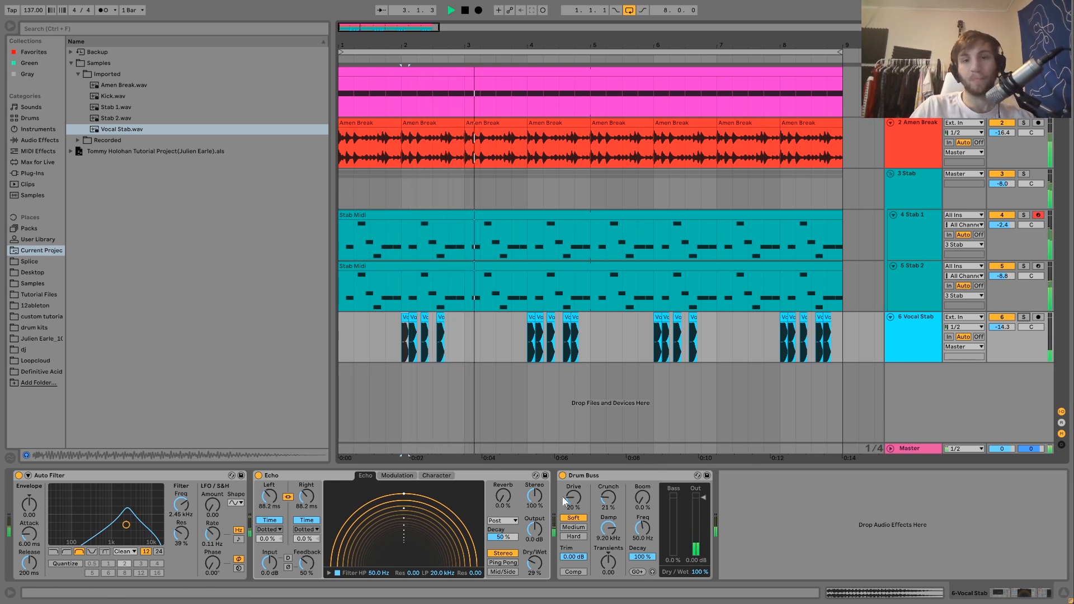
pyautogui.press('space')
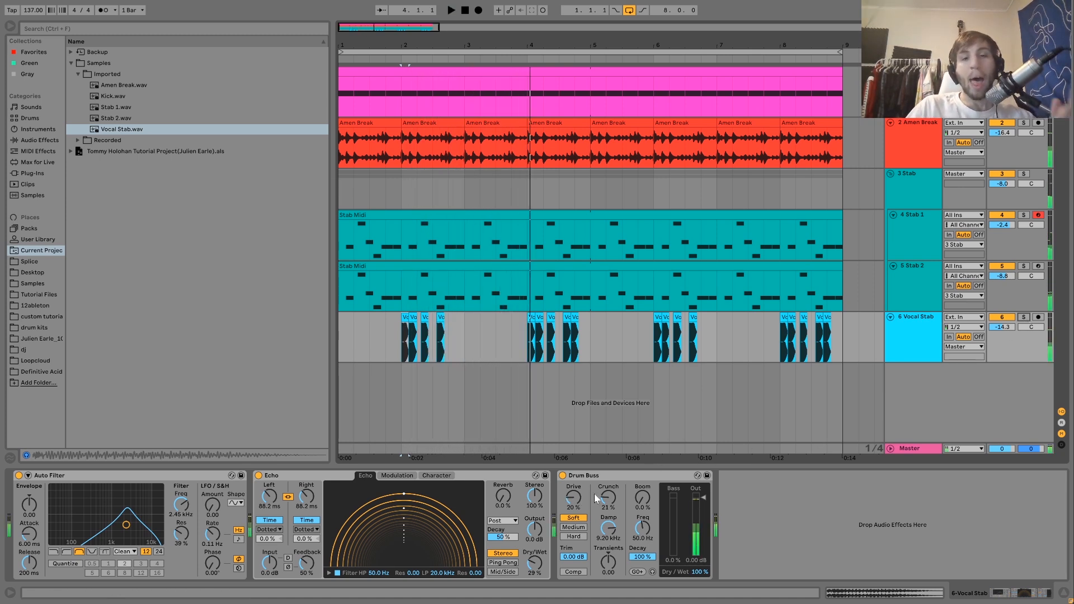
# - Solo the Vocal Stab track and play it with its Drum Buss bypassed and turned back on to compare
pyautogui.click(582, 477)
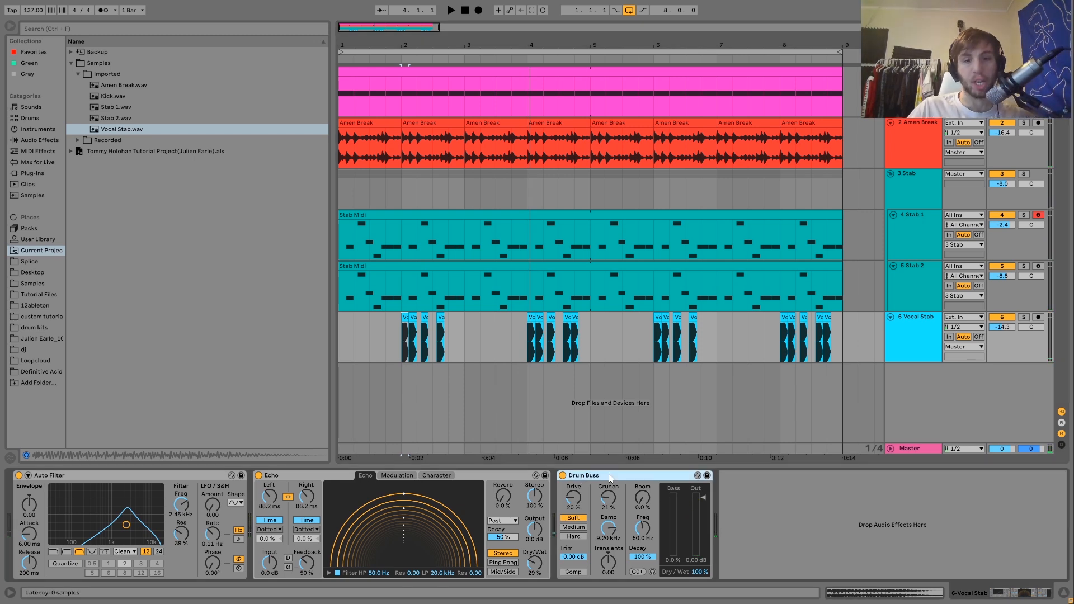
pyautogui.click(1024, 317)
pyautogui.press('space')
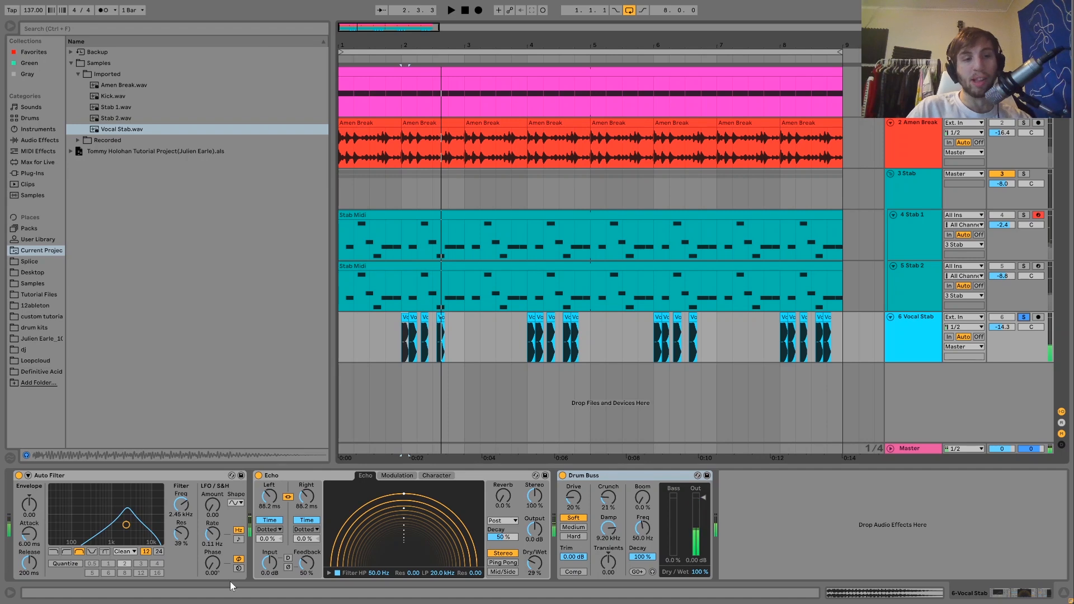
pyautogui.press('space')
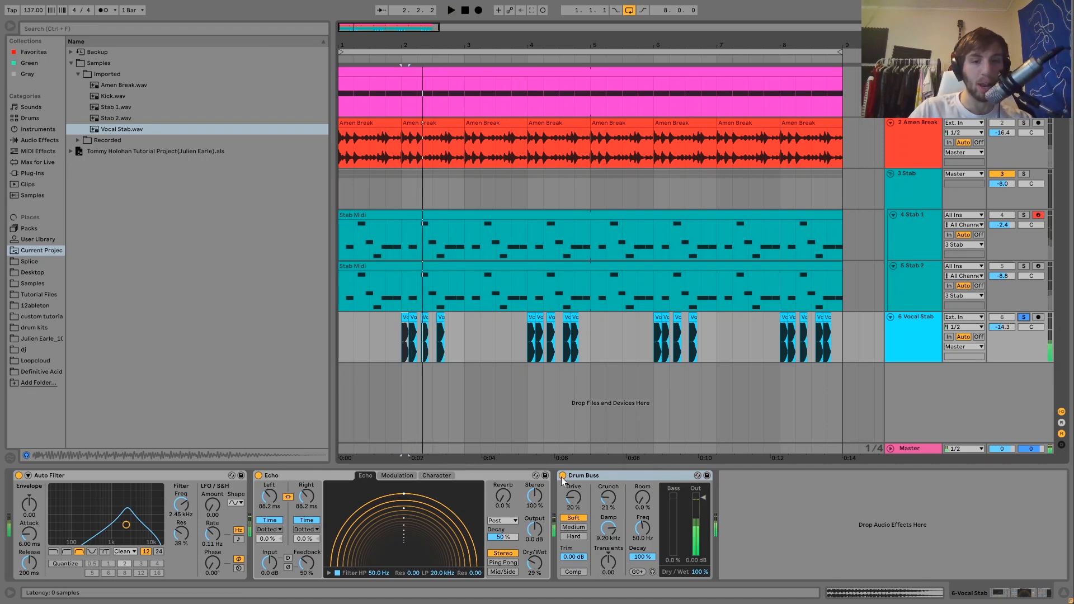
pyautogui.click(562, 476)
pyautogui.click(563, 475)
pyautogui.press('space')
pyautogui.press('space')
# - Replay the vocal stabs from bar 2 and unsolo their track to hear the processed sound in the full mix
pyautogui.press('space')
pyautogui.click(1023, 318)
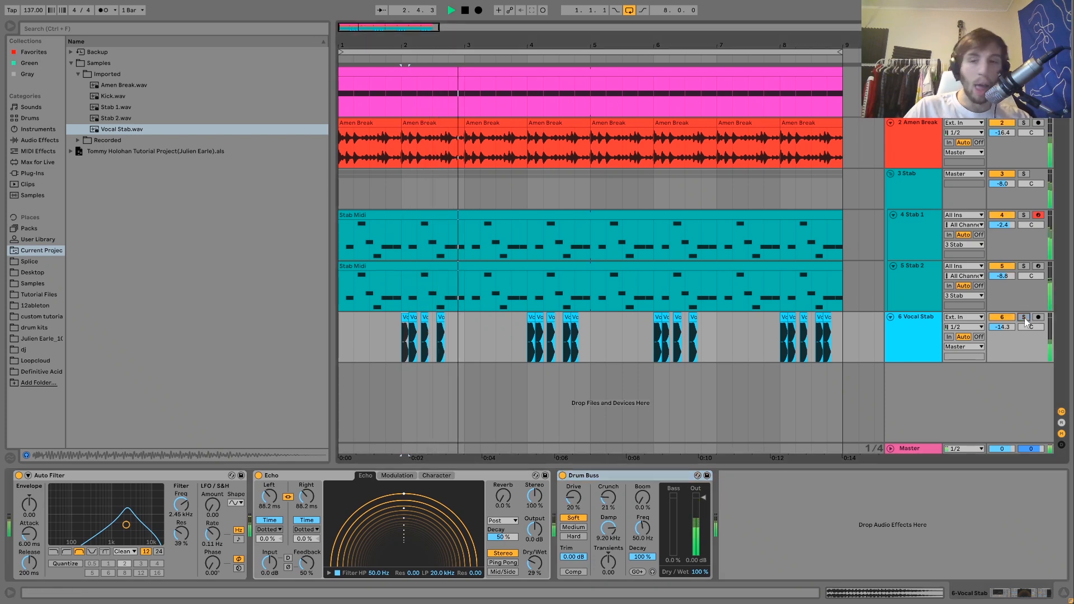
pyautogui.press('space')
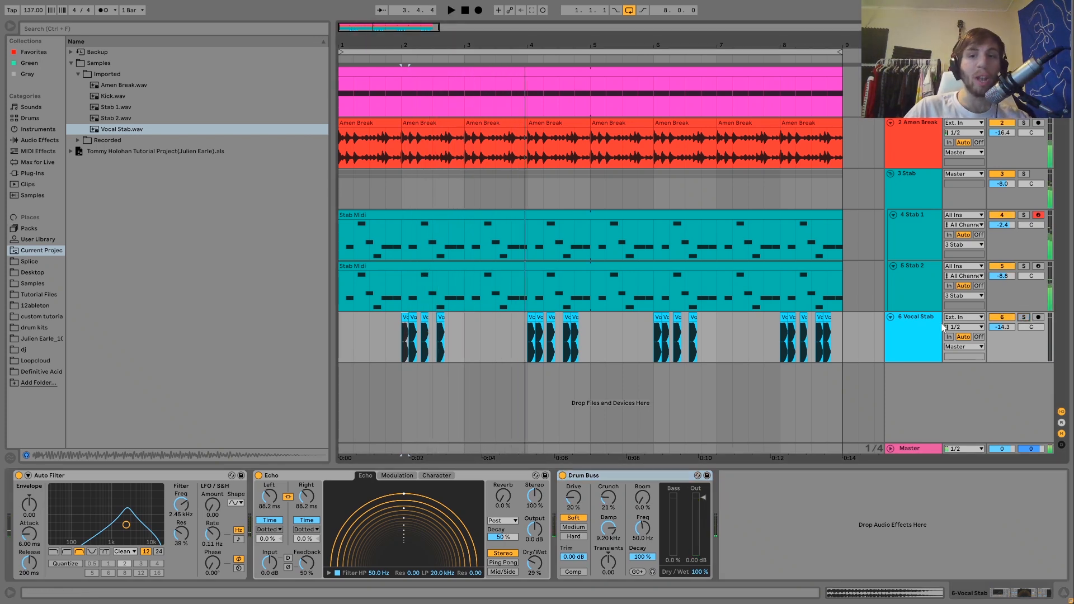